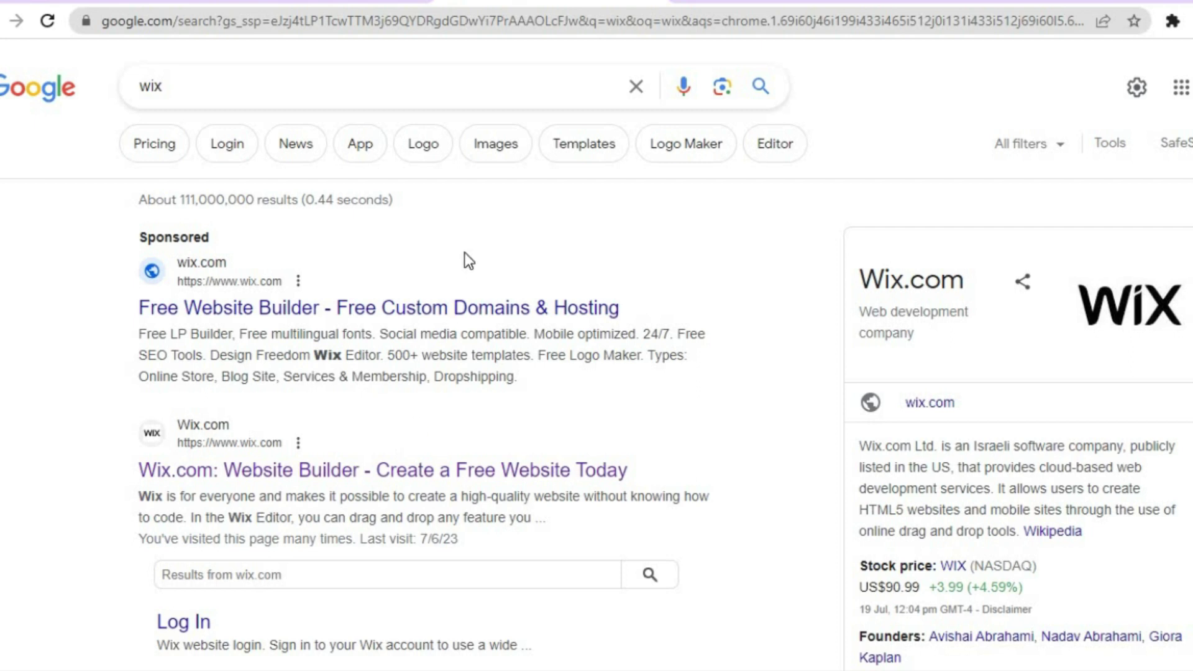
# Switch from the Google 'wix' results to the Wix 'What kind of website are you creating?' page.
pyautogui.click(306, 2)
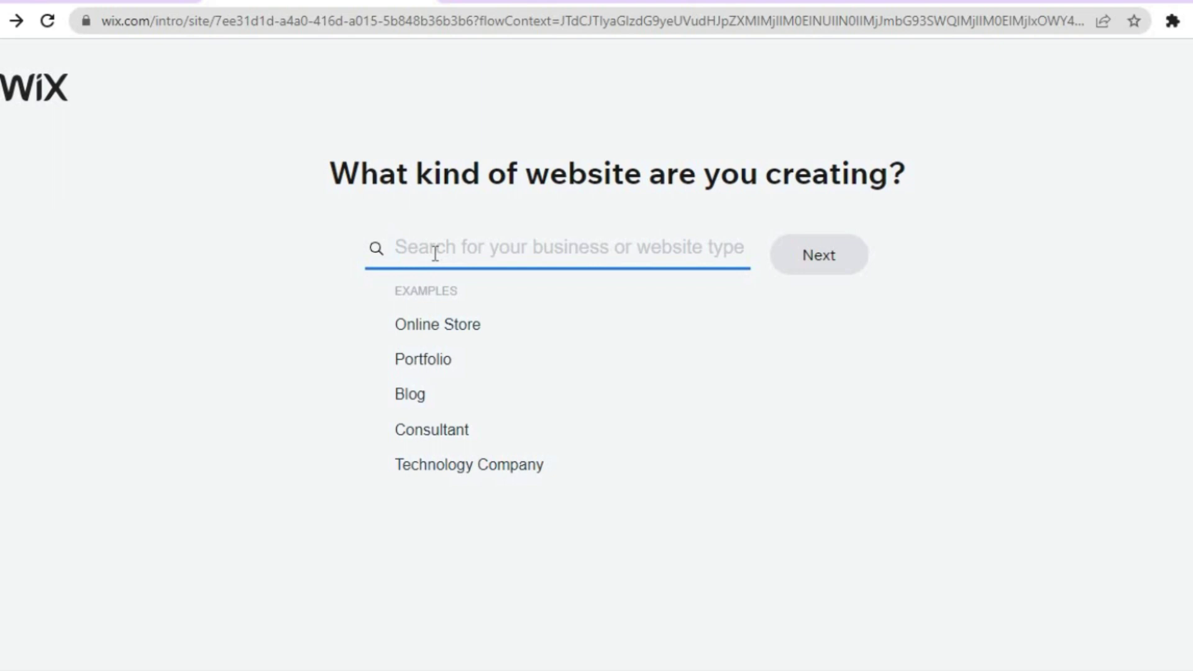
# Choose Music Store as the website type and name the store 'simple beats'.
pyautogui.write('m')
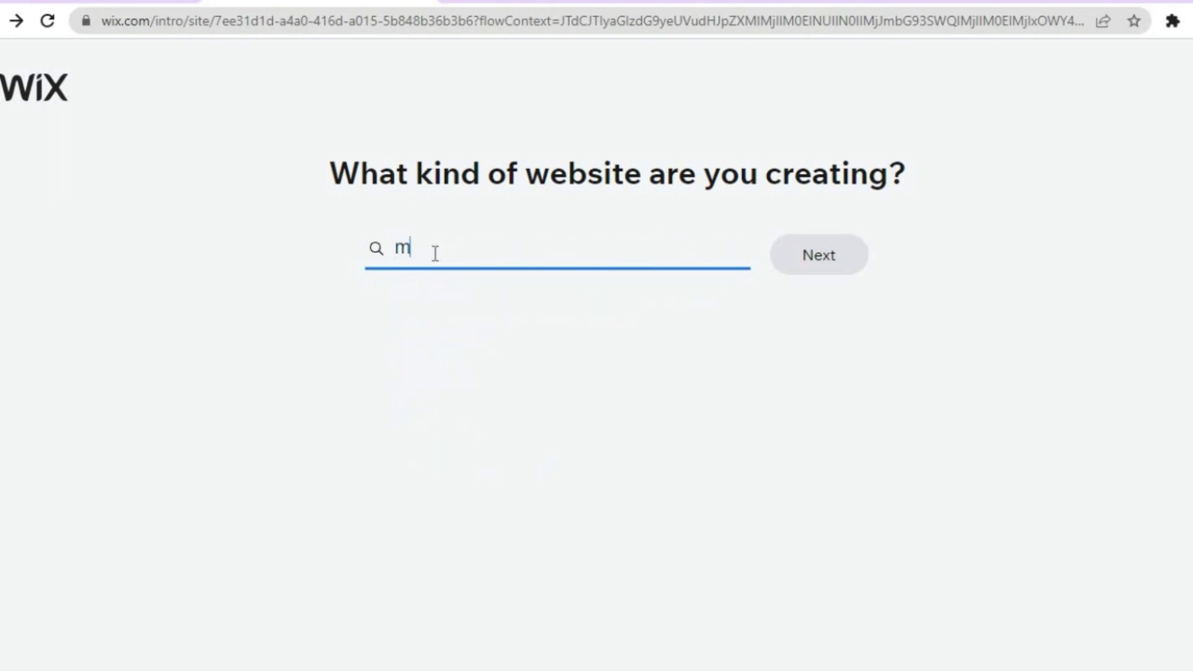
pyautogui.write('us')
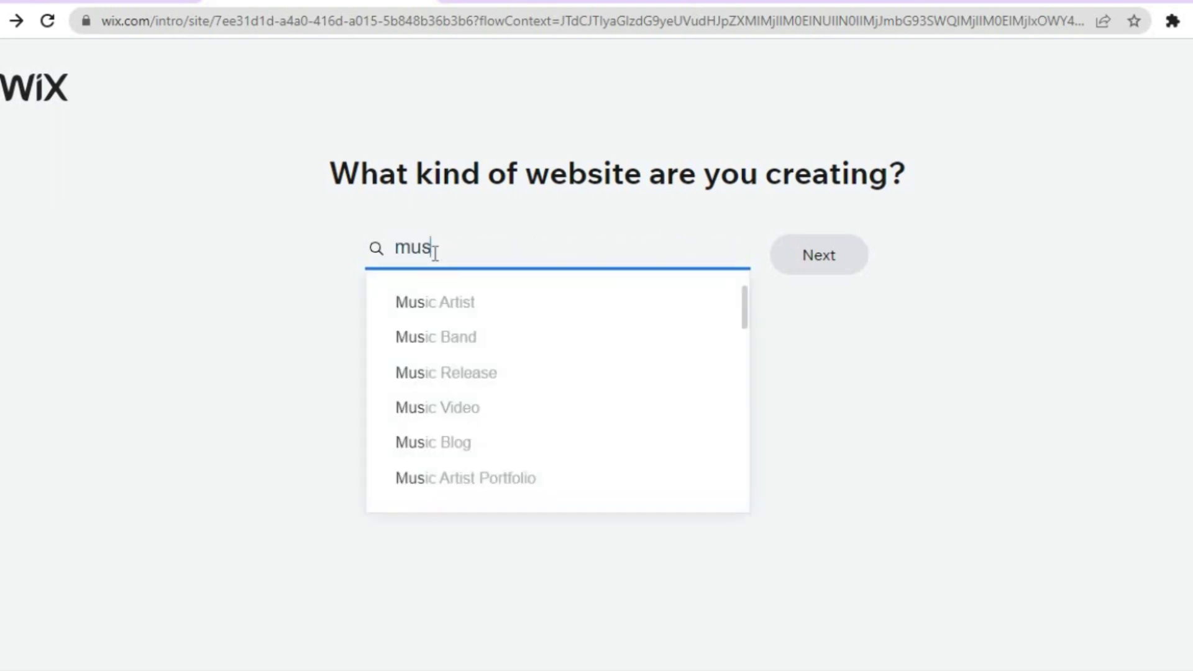
pyautogui.write('ic')
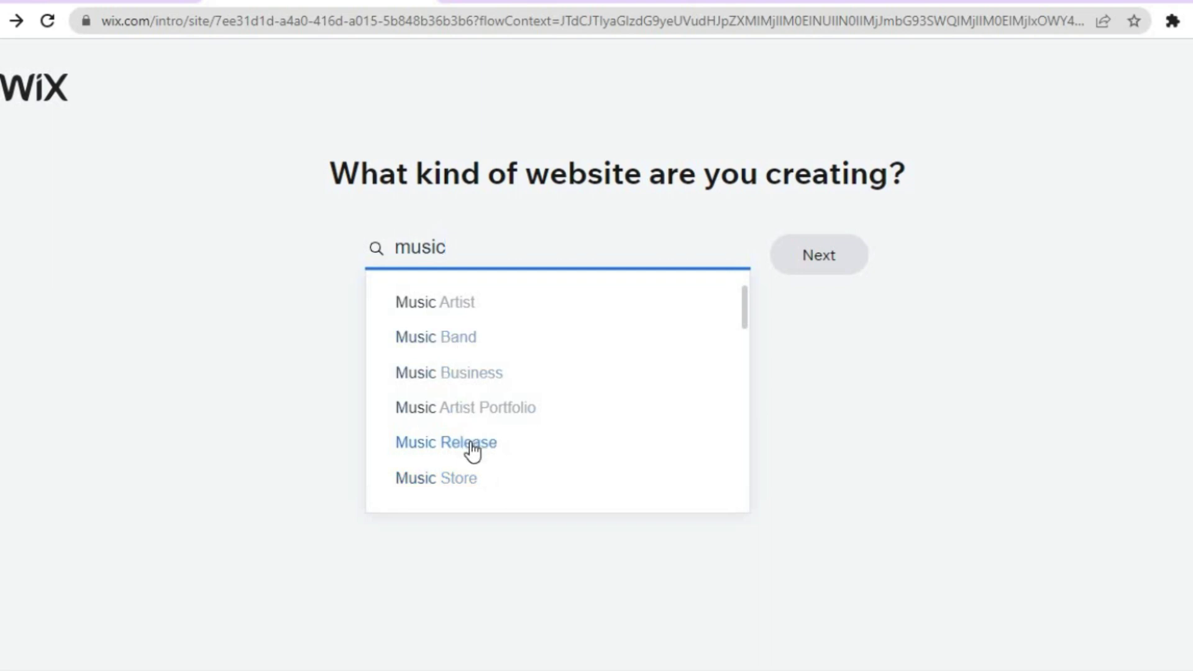
pyautogui.click(453, 482)
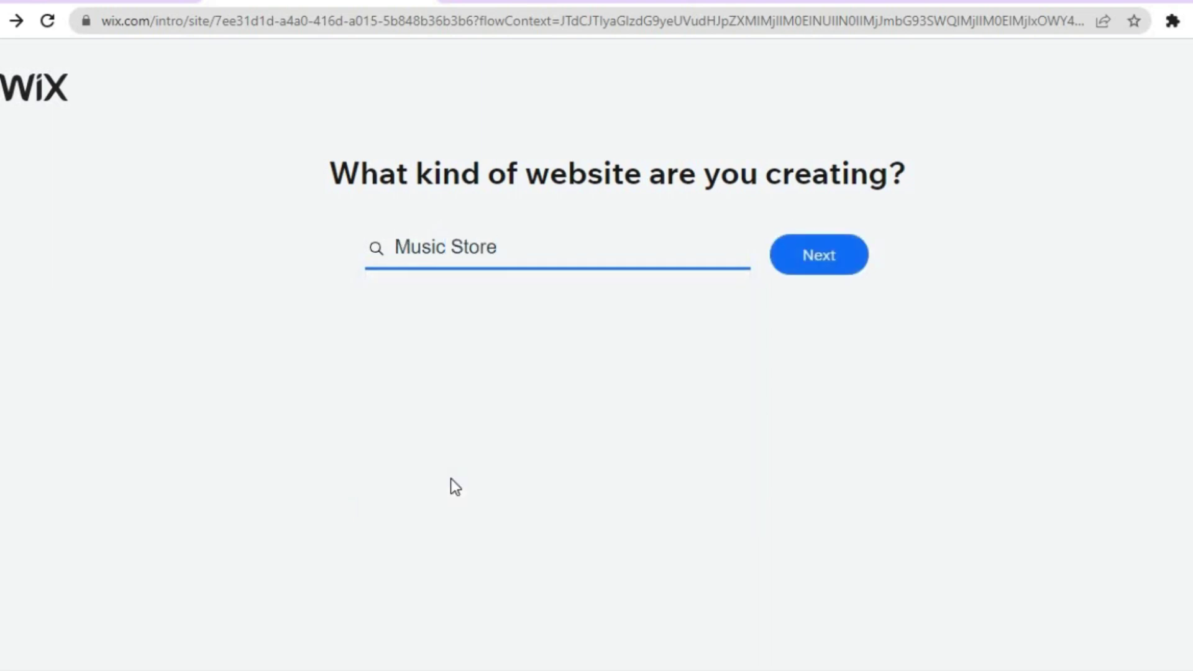
pyautogui.click(819, 256)
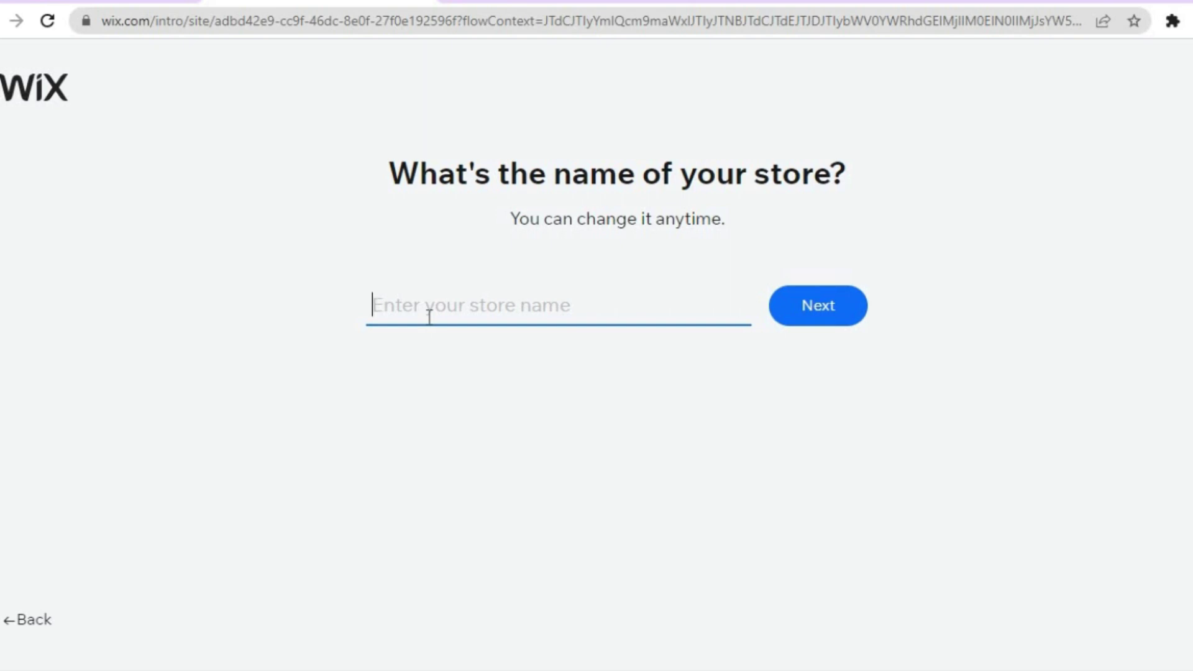
pyautogui.write('simple ')
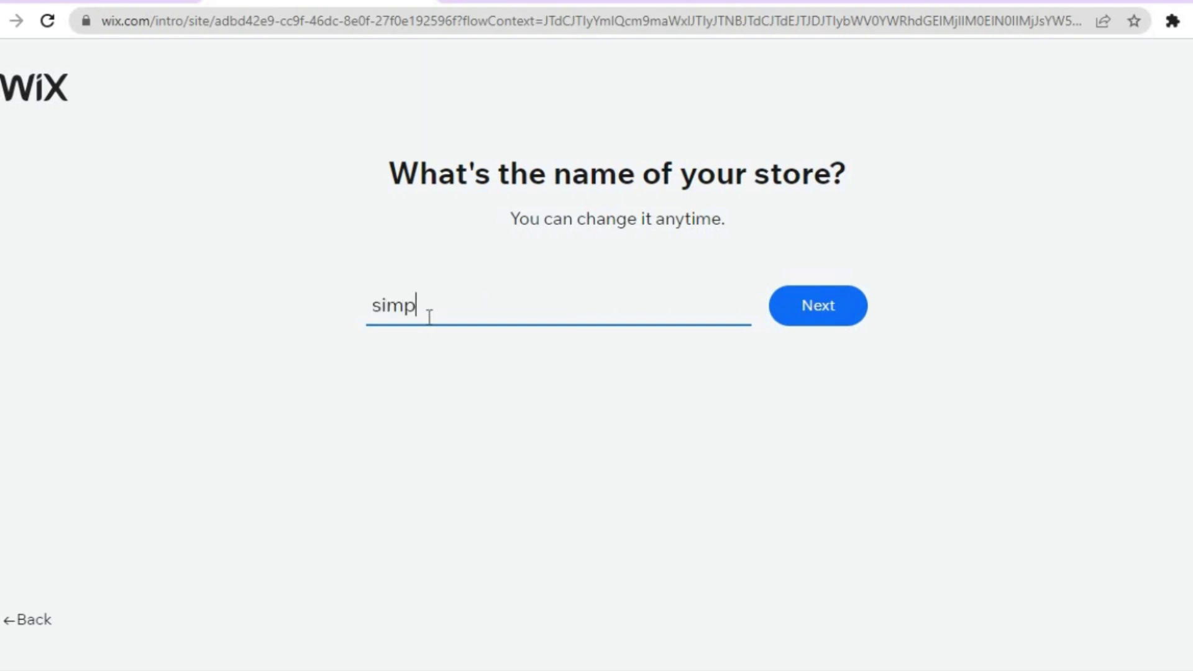
pyautogui.write('beats')
# Add Music and Events as site features and continue to the store setup options.
pyautogui.click(833, 304)
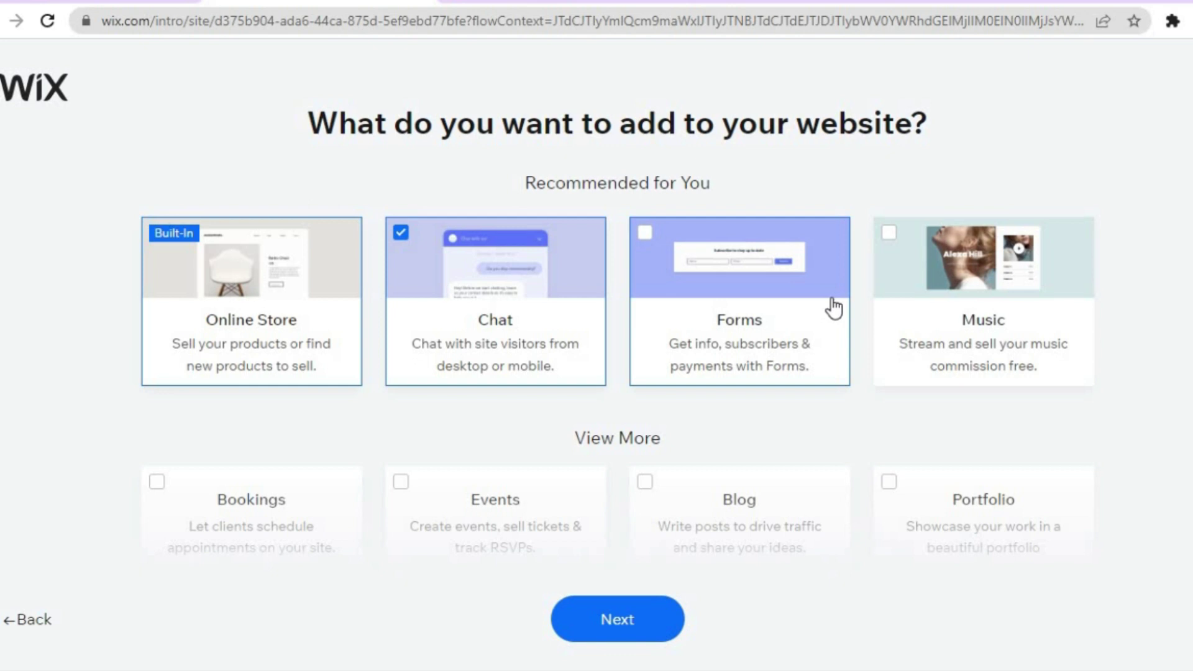
pyautogui.moveTo(240, 355)
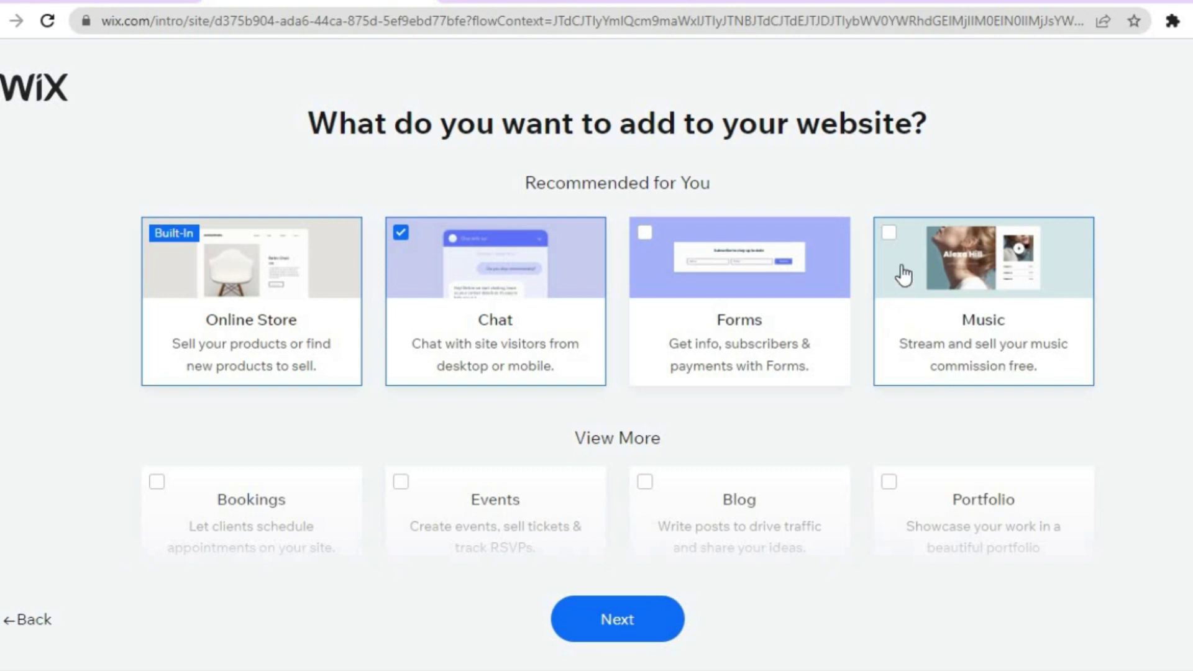
pyautogui.click(889, 235)
pyautogui.scroll(-5, 1185, 307)
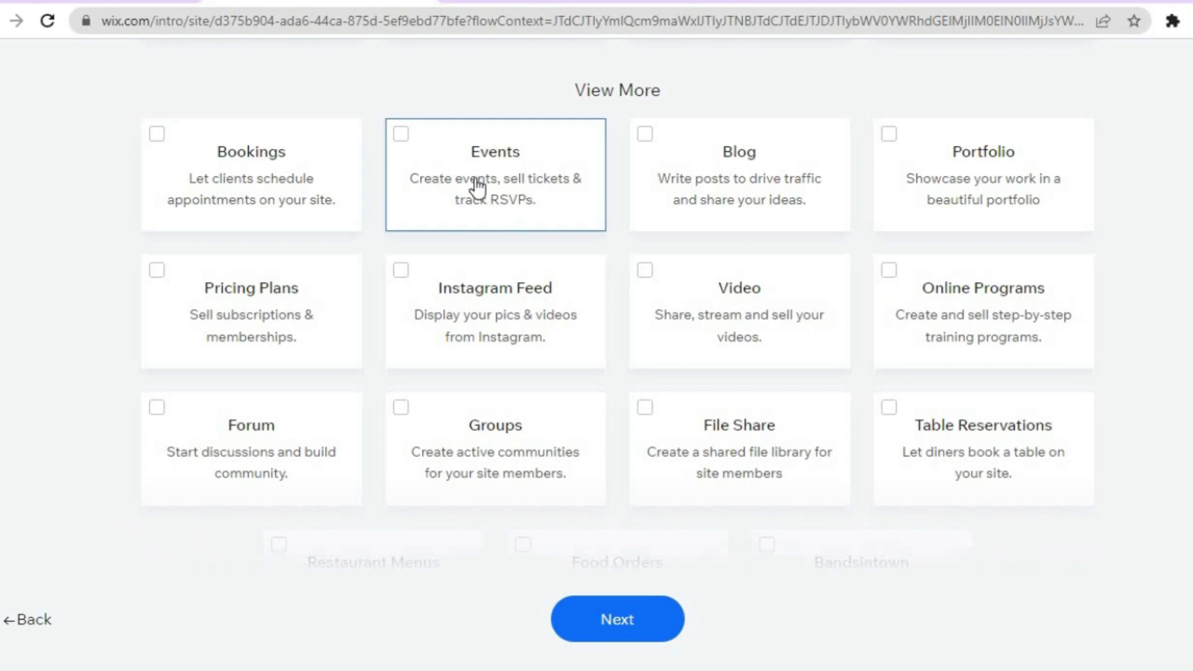
pyautogui.click(514, 180)
pyautogui.scroll(-2, 1154, 238)
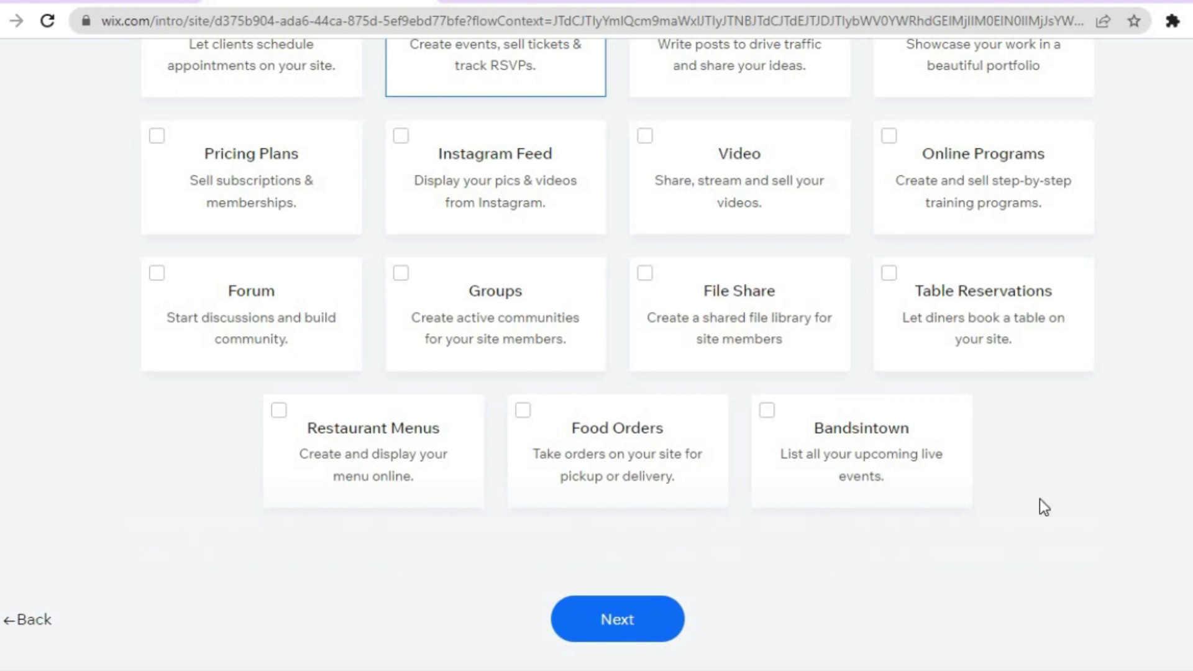
pyautogui.click(646, 621)
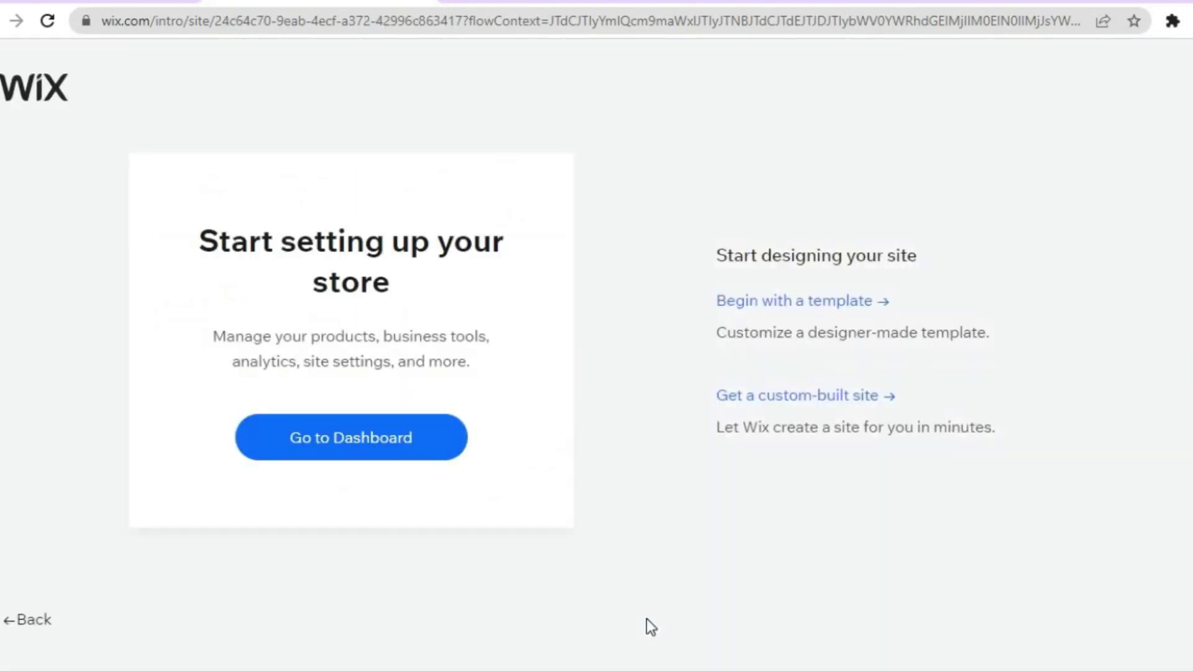
# Start from a template and browse the Music Store designs, including Electronics Store and Record Label.
pyautogui.click(790, 302)
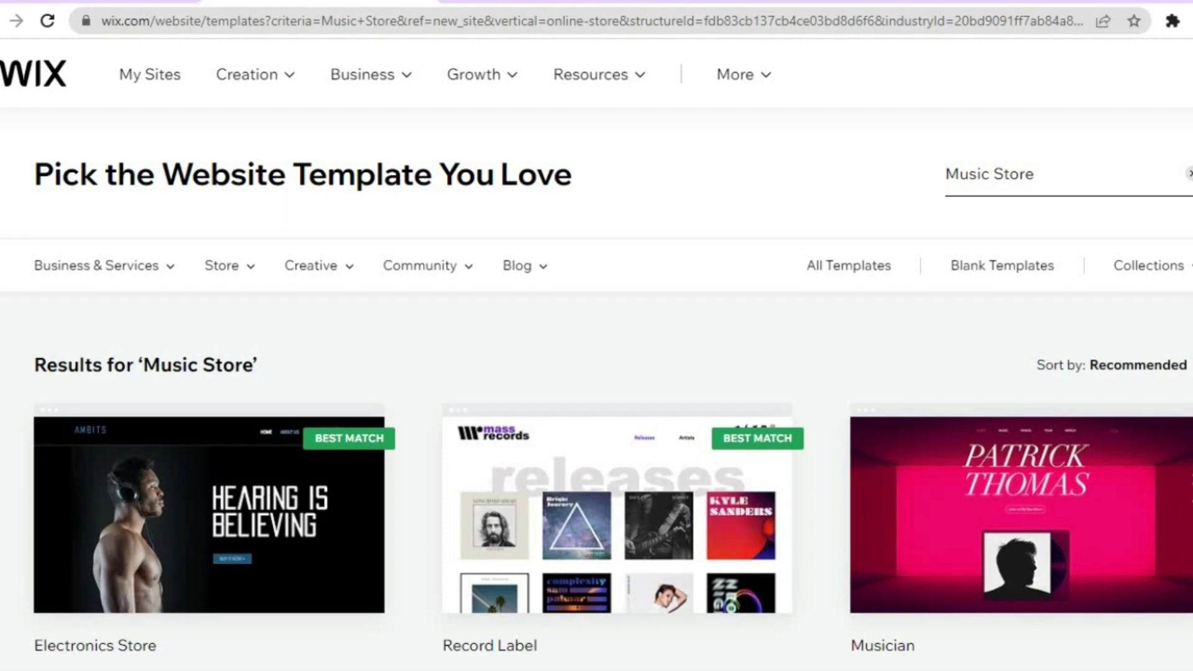
pyautogui.scroll(-4, 597, 392)
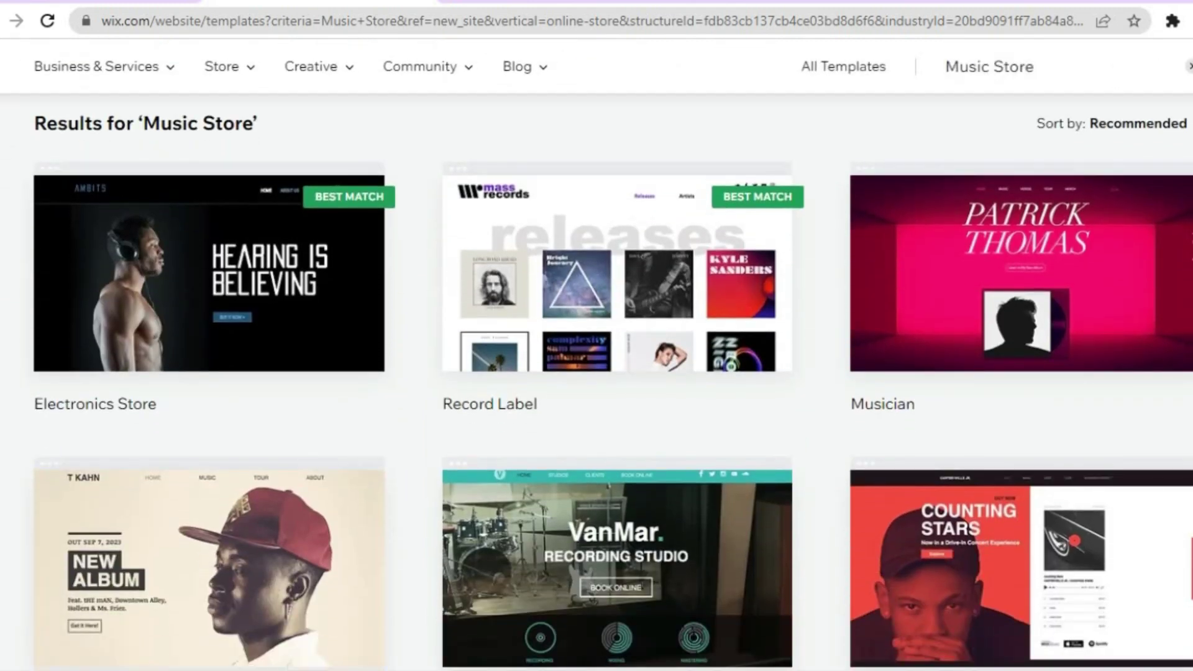
pyautogui.scroll(-6, 597, 381)
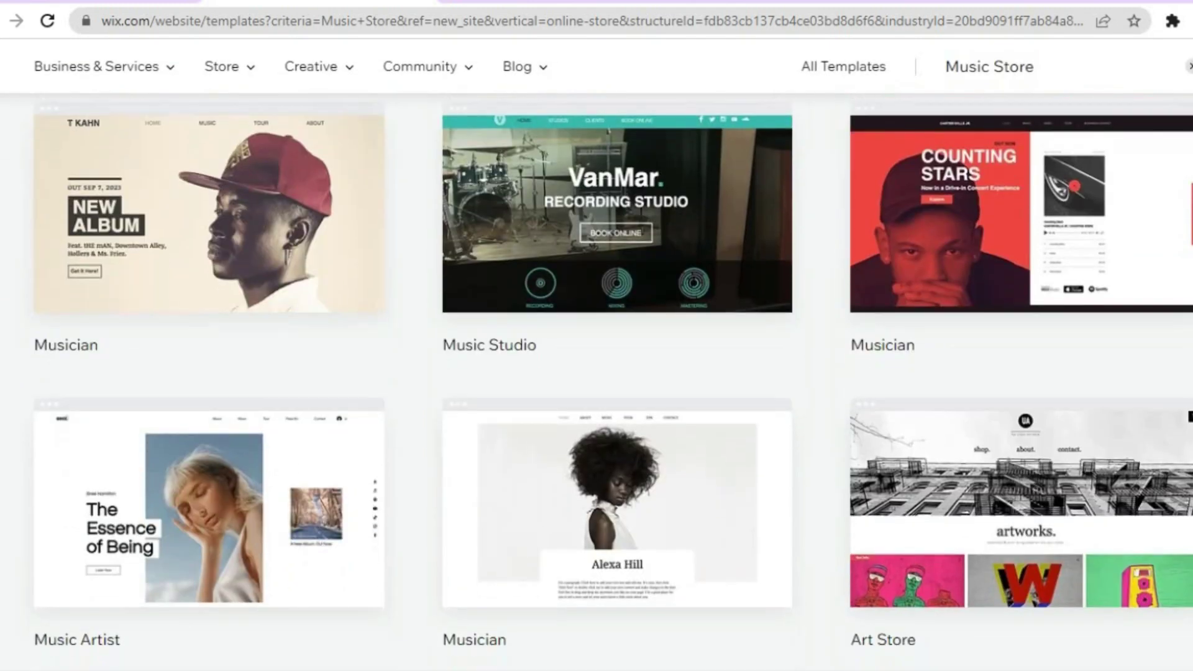
pyautogui.scroll(-7, 597, 381)
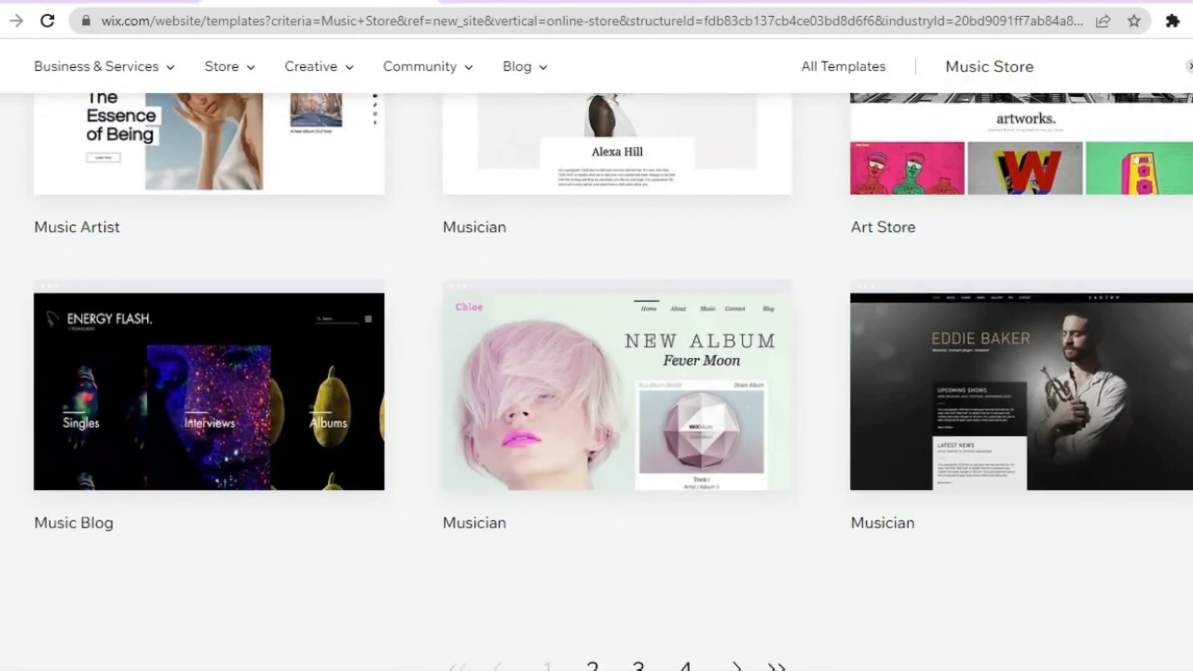
pyautogui.scroll(-6, 597, 381)
pyautogui.scroll(13, 596, 381)
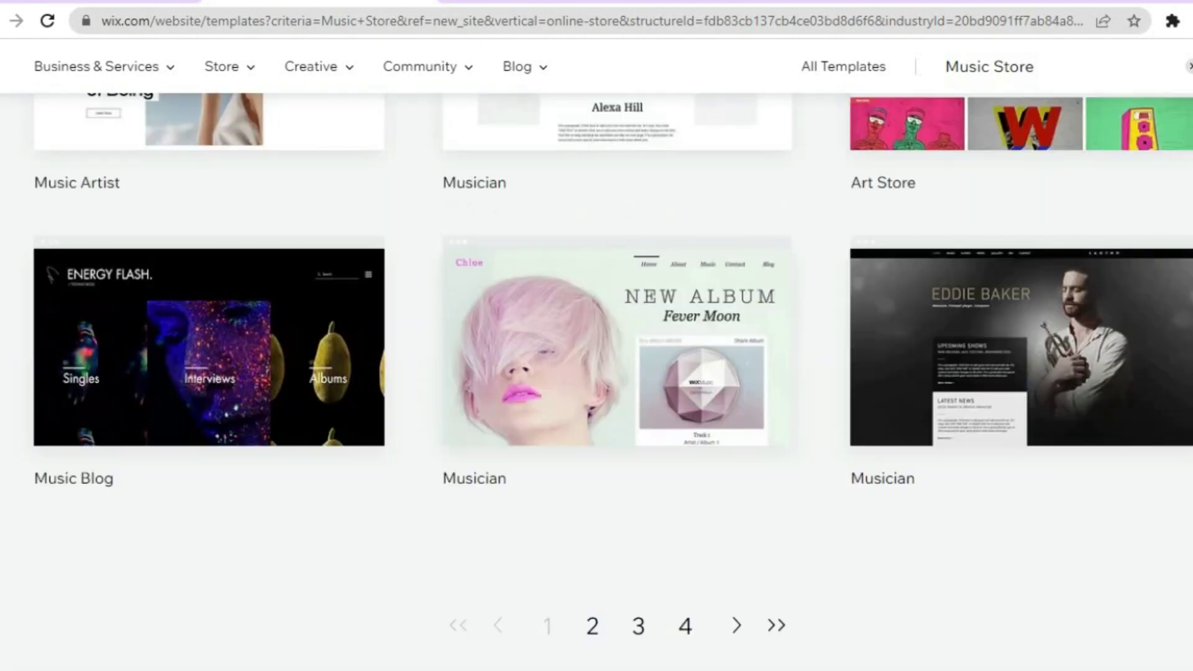
pyautogui.scroll(5, 597, 381)
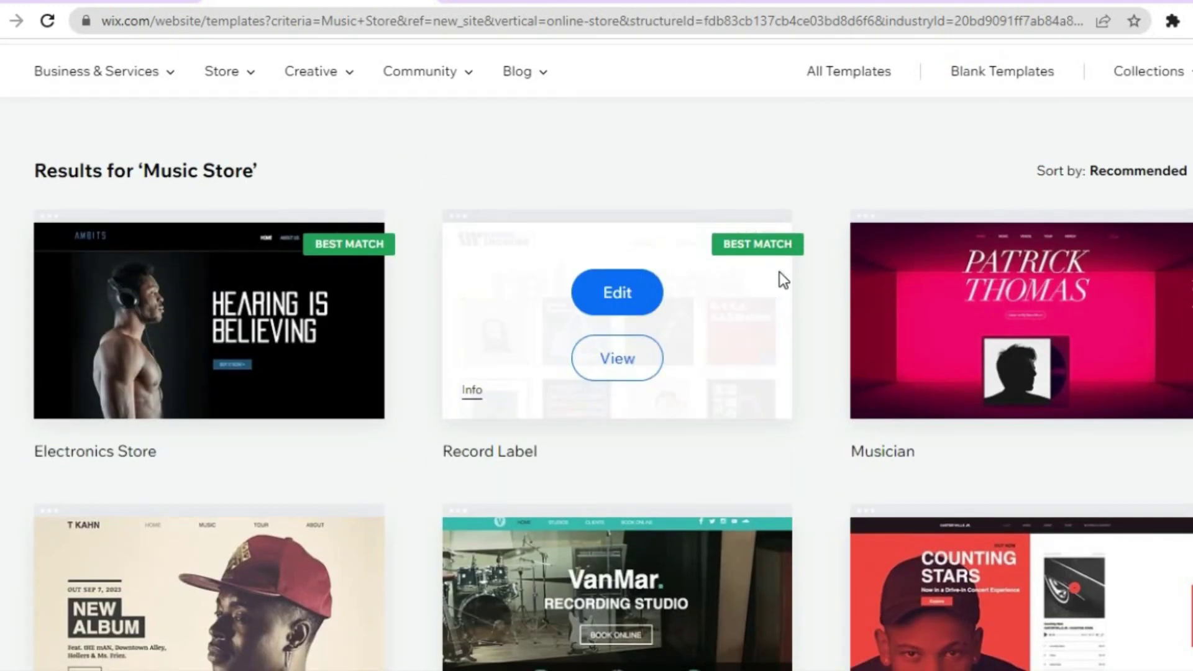
pyautogui.moveTo(474, 303)
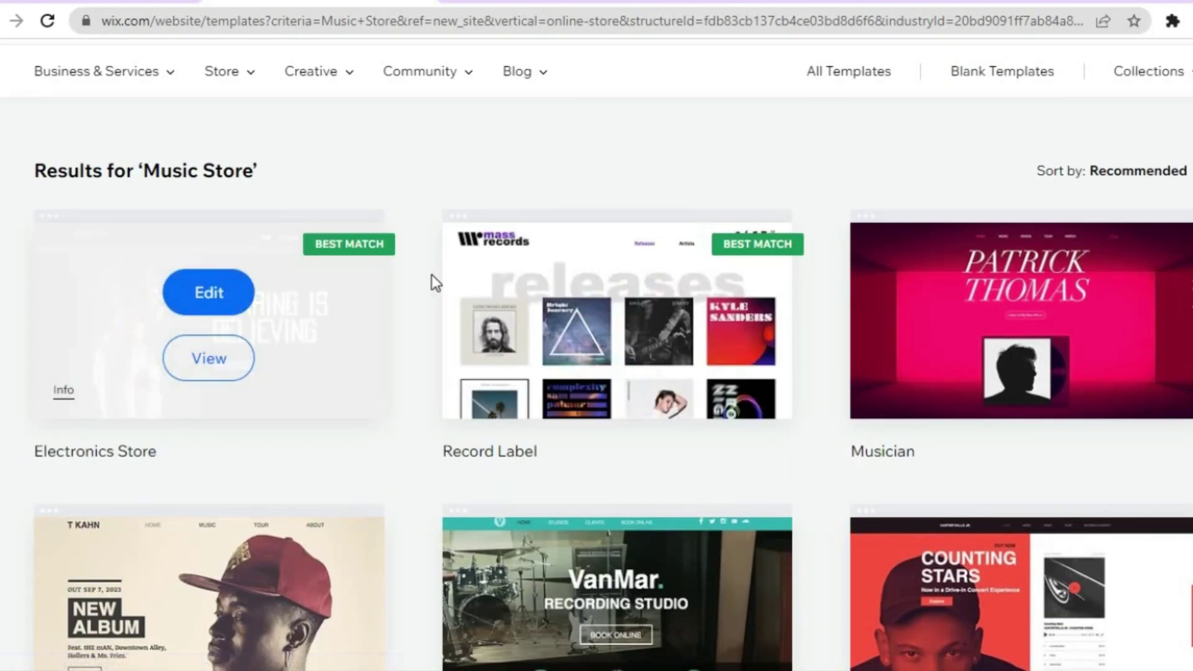
pyautogui.moveTo(704, 376)
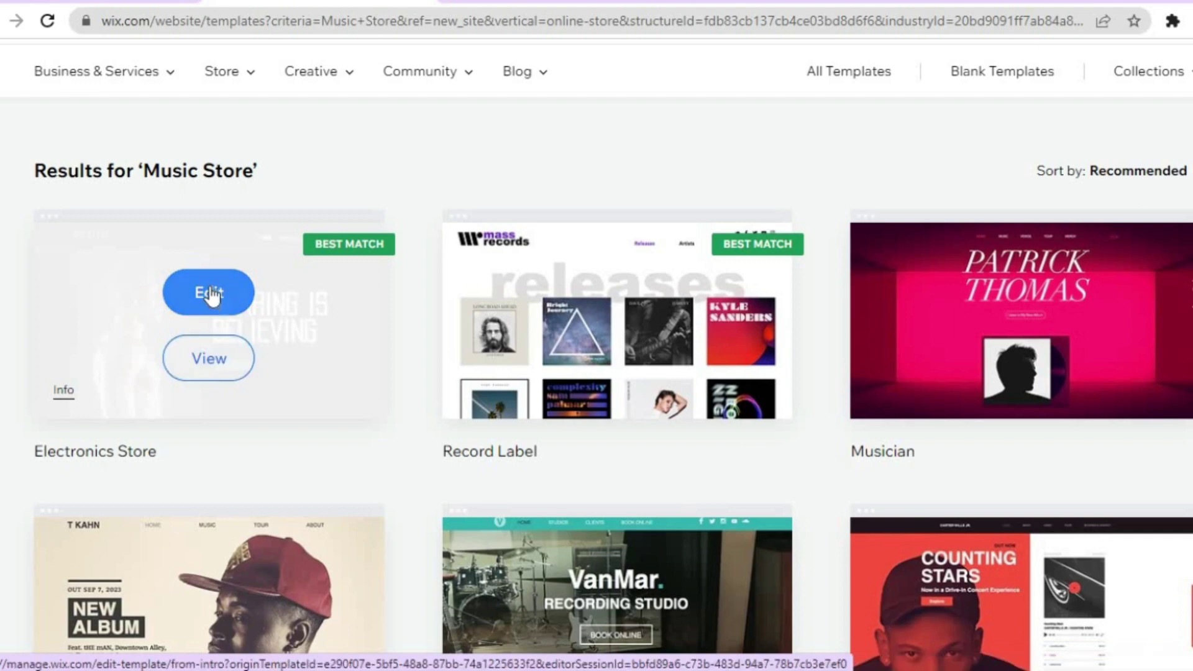
# Edit the Electronics Store template and dismiss the 'Let AI Write Your Site Content' prompt.
pyautogui.click(210, 294)
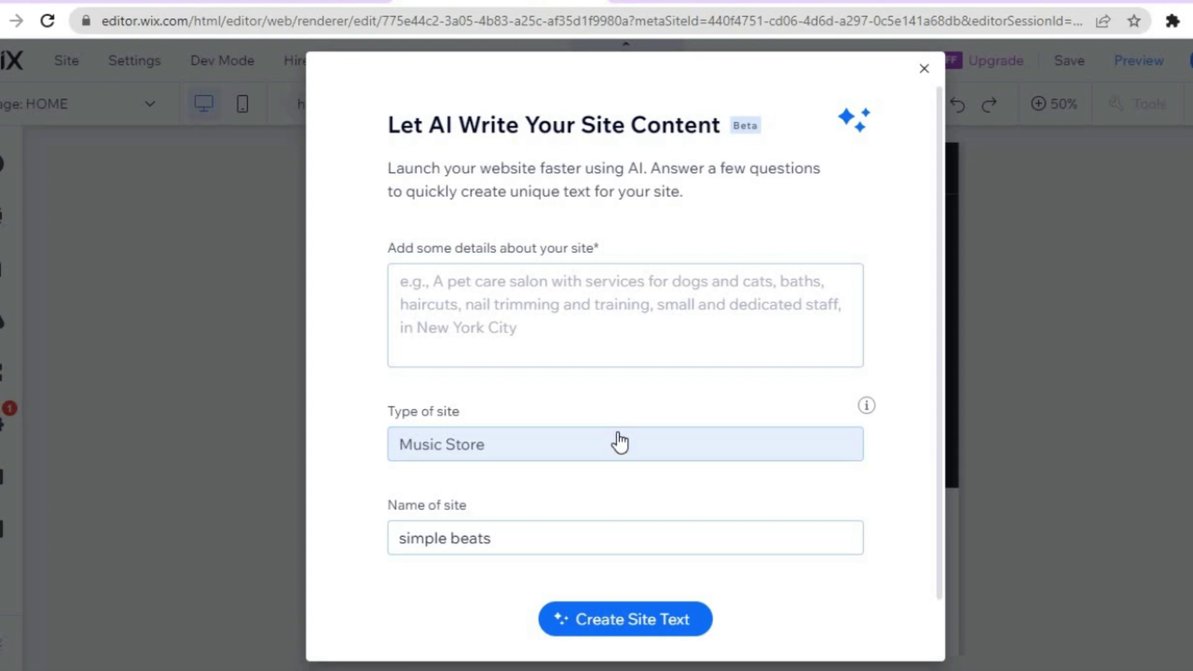
pyautogui.click(925, 69)
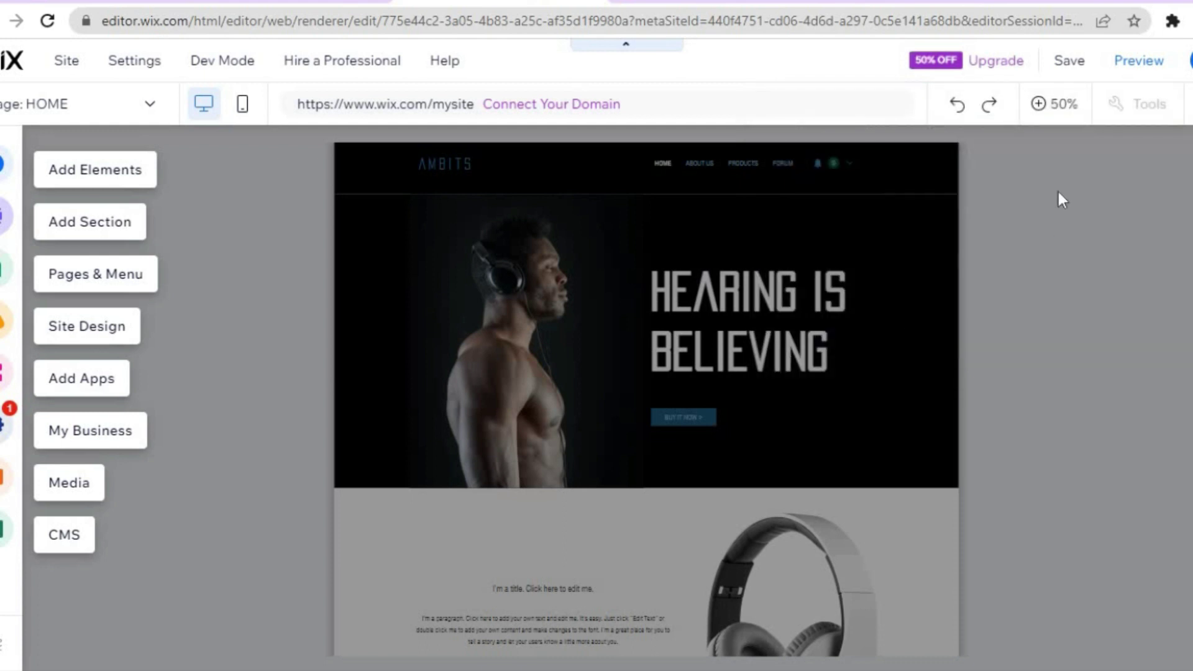
pyautogui.click(1062, 105)
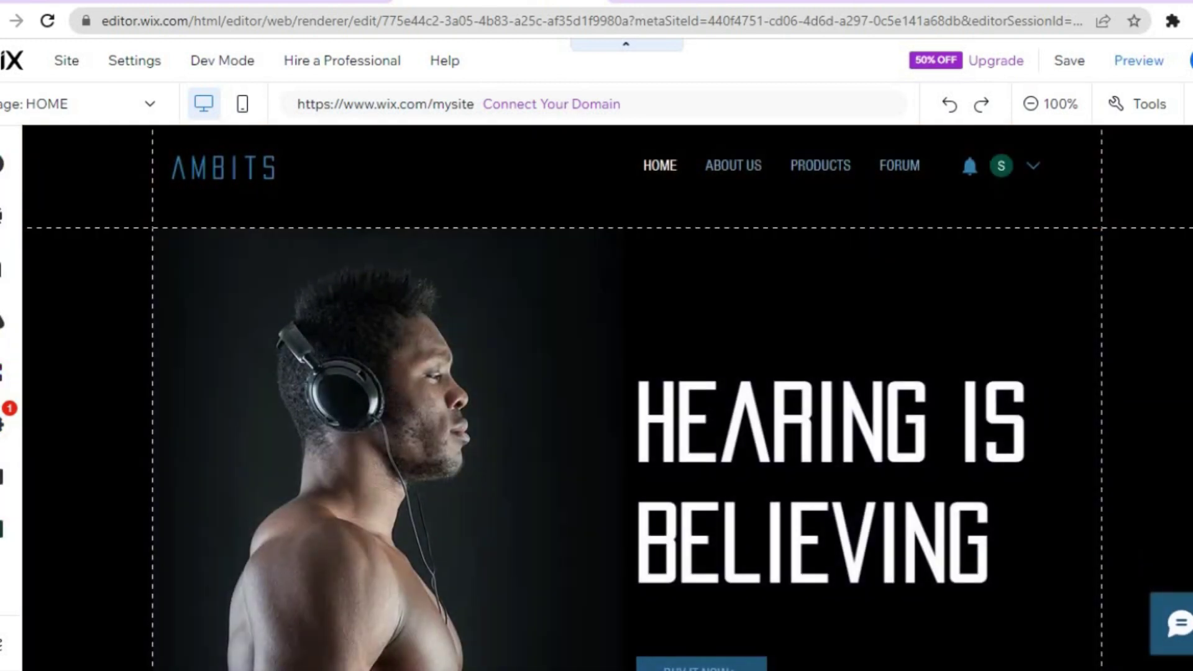
pyautogui.scroll(-10, 596, 398)
pyautogui.scroll(-3, 596, 398)
pyautogui.scroll(10, 597, 397)
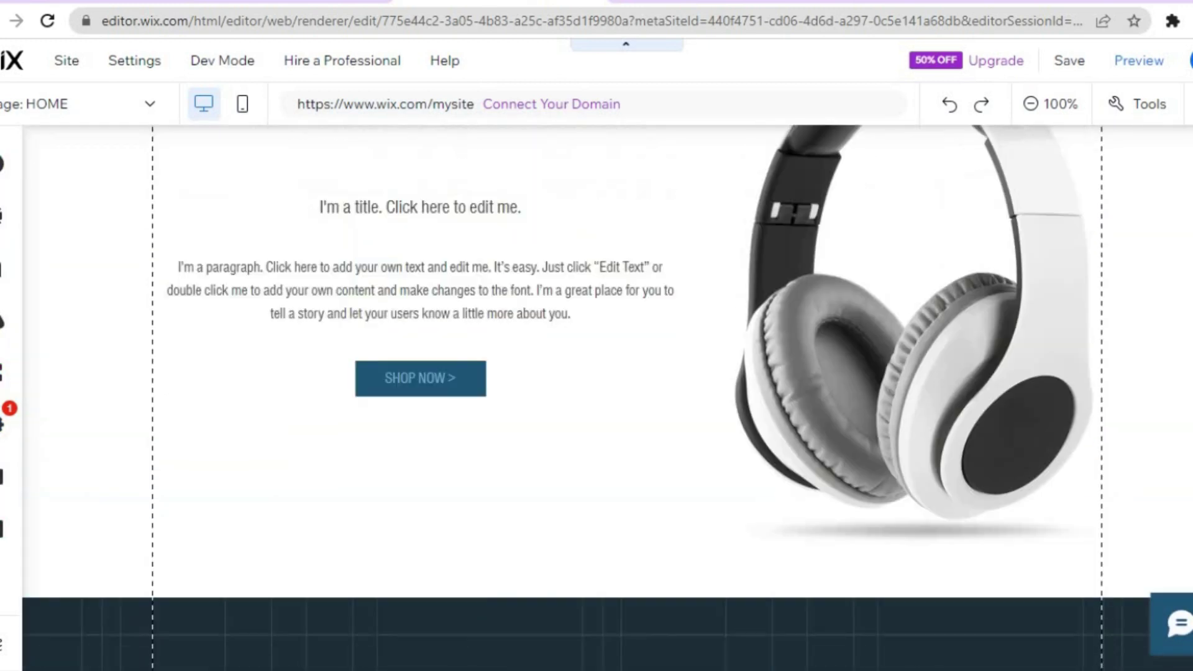
pyautogui.scroll(-8, 597, 398)
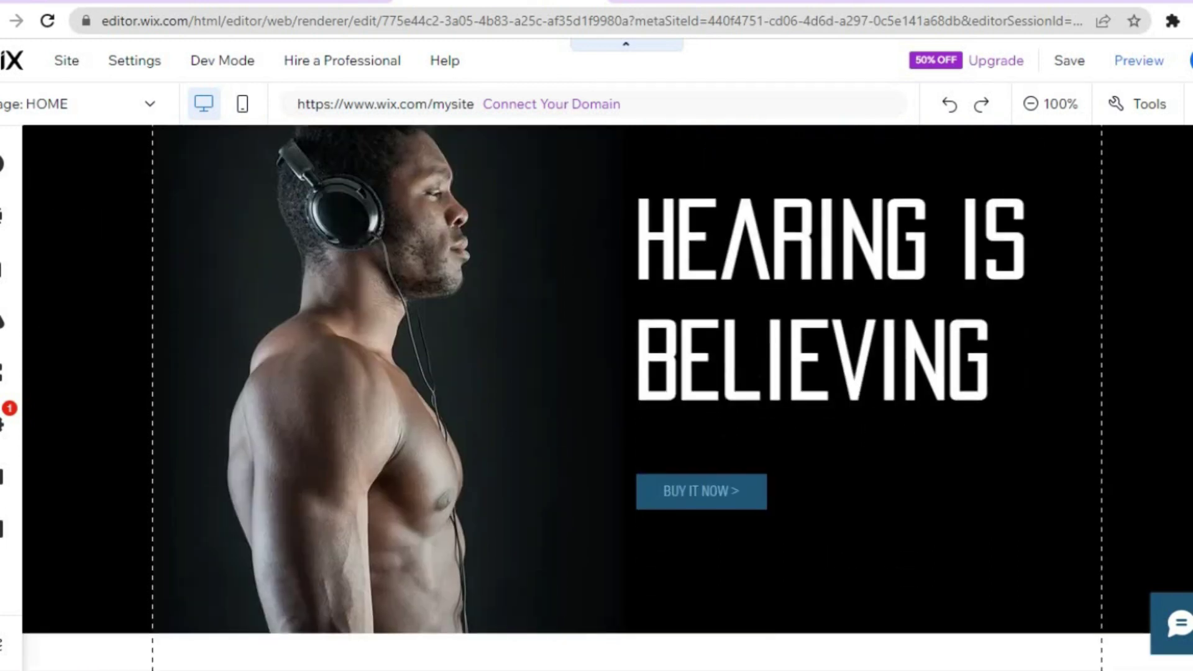
pyautogui.scroll(8, 597, 398)
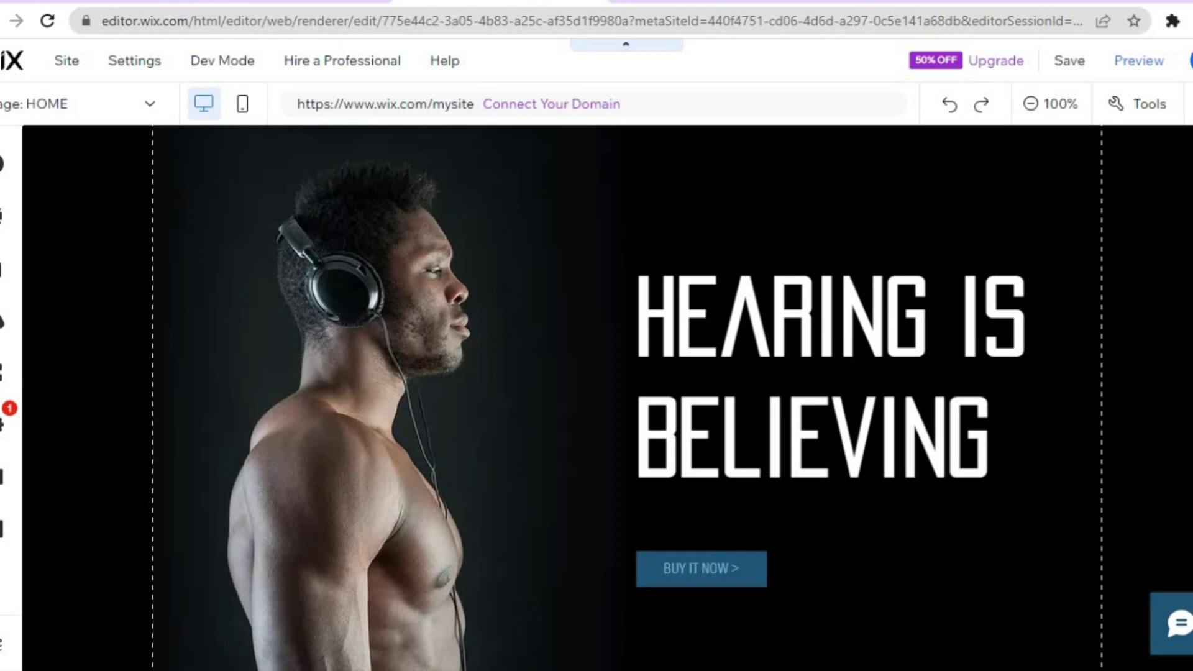
pyautogui.scroll(1, 346, 401)
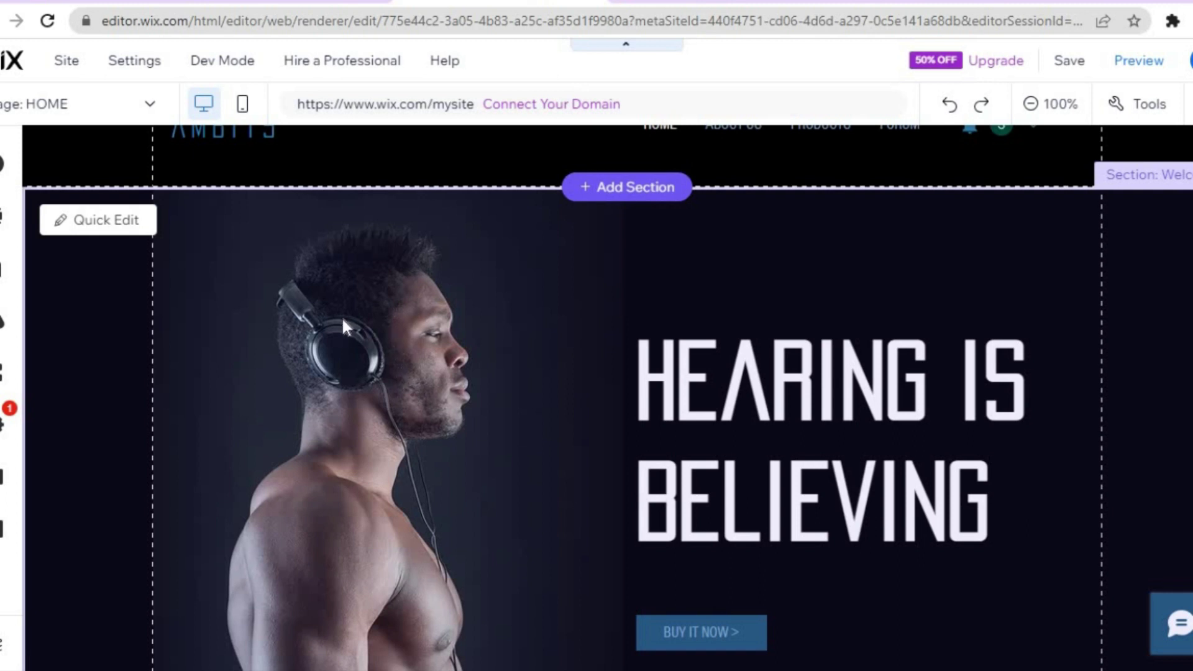
pyautogui.click(107, 222)
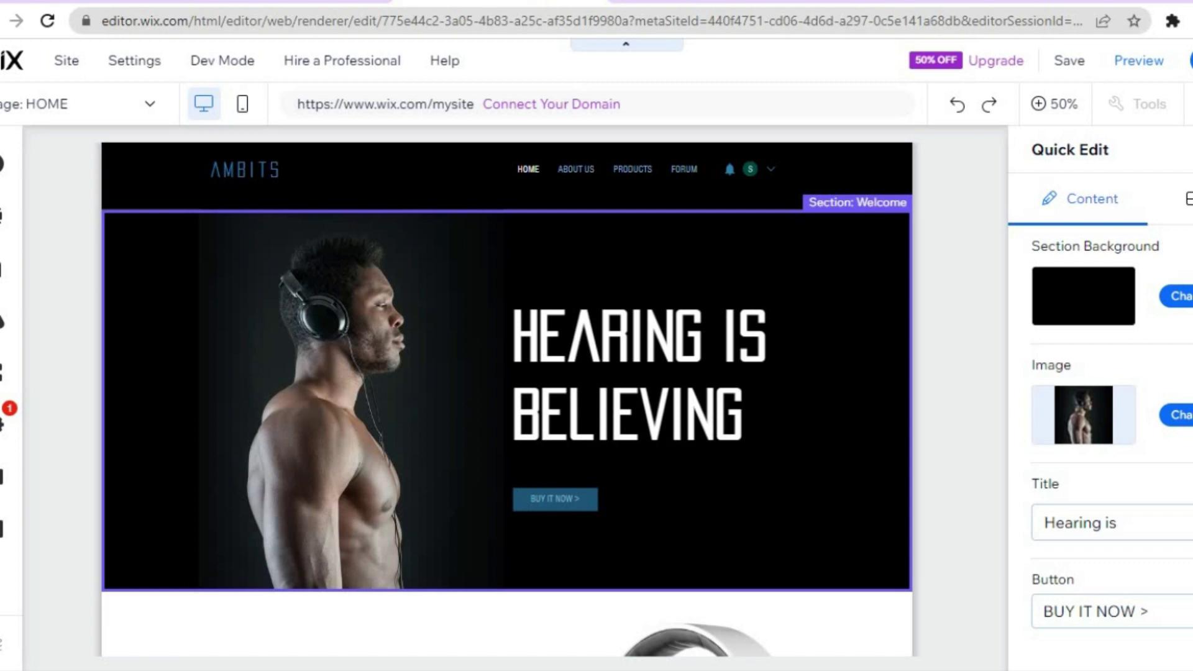
pyautogui.scroll(-1, 1106, 435)
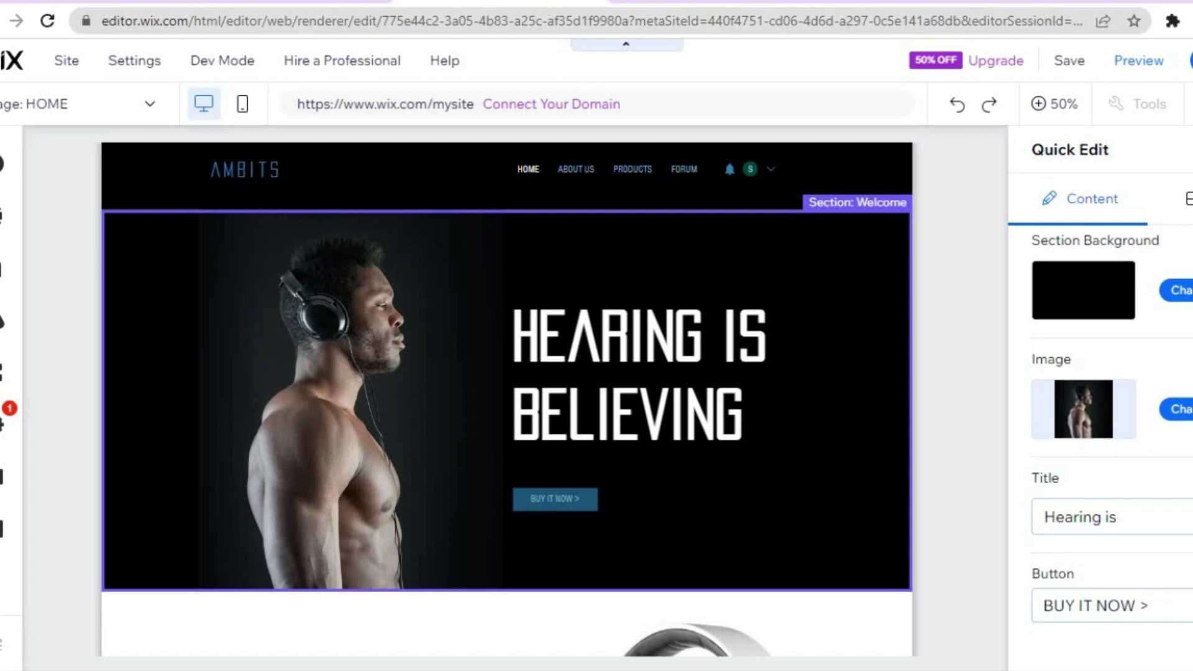
pyautogui.click(1156, 609)
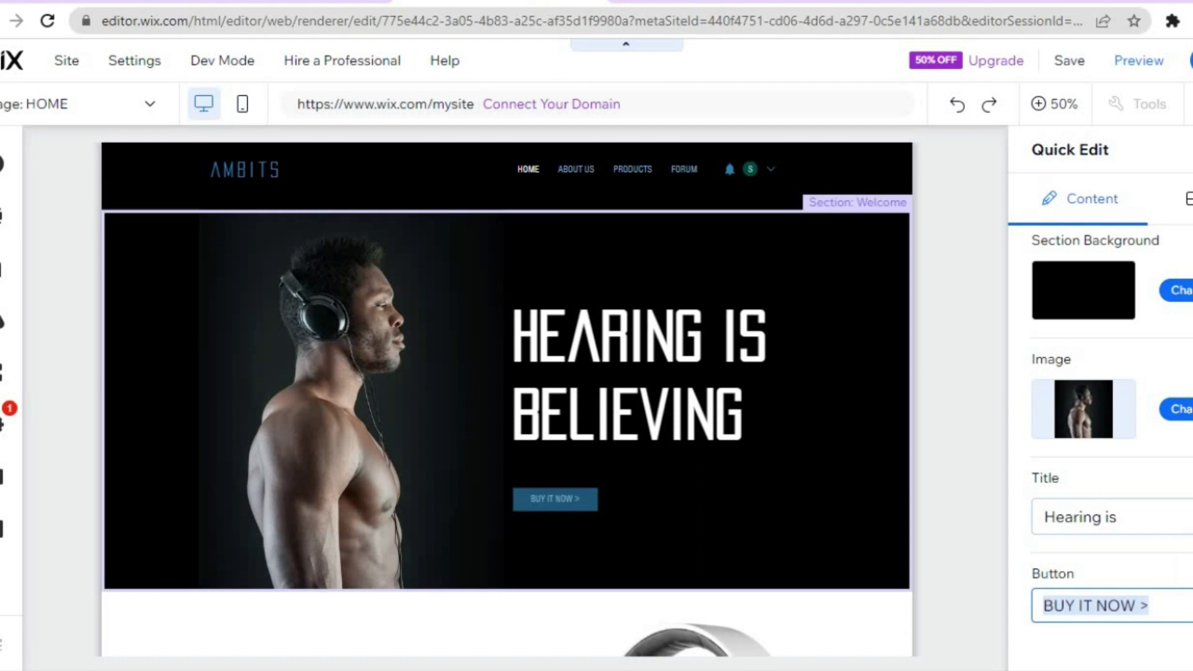
pyautogui.press('Escape')
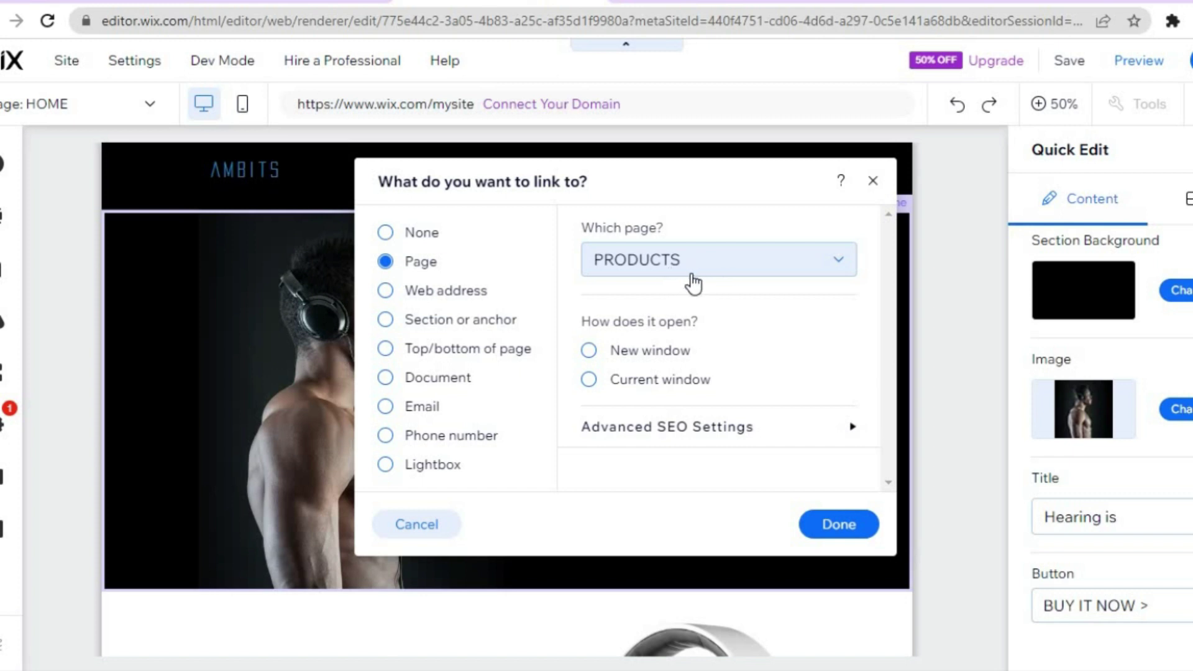
pyautogui.click(873, 182)
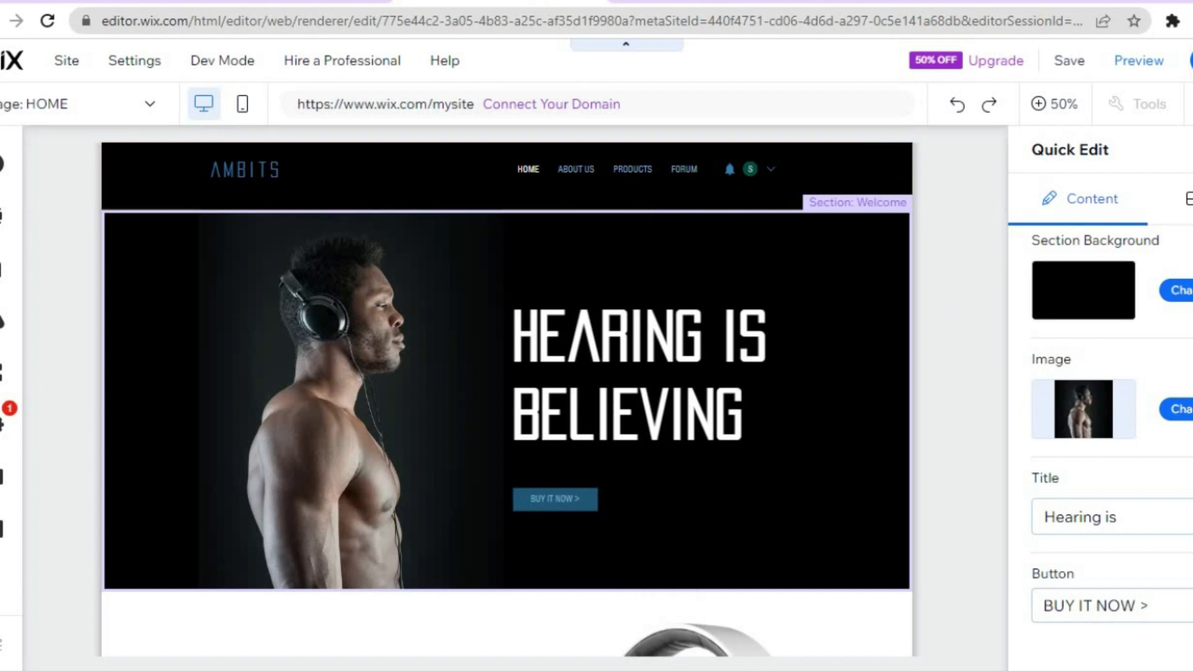
pyautogui.press('Escape')
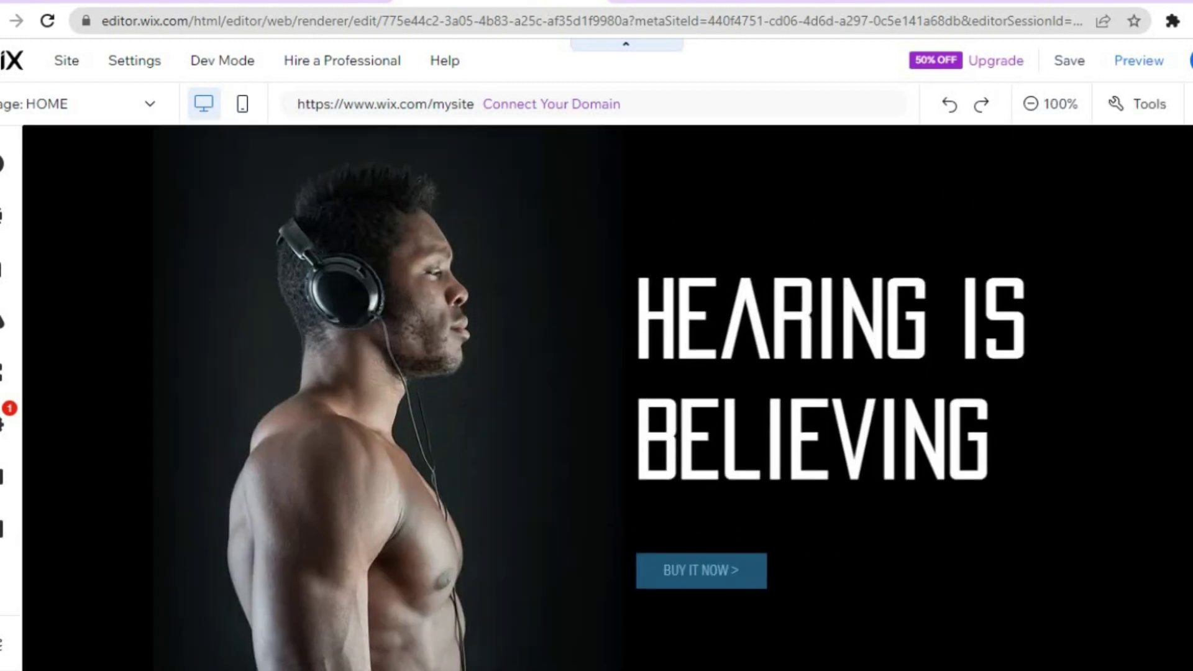
pyautogui.scroll(-10, 606, 397)
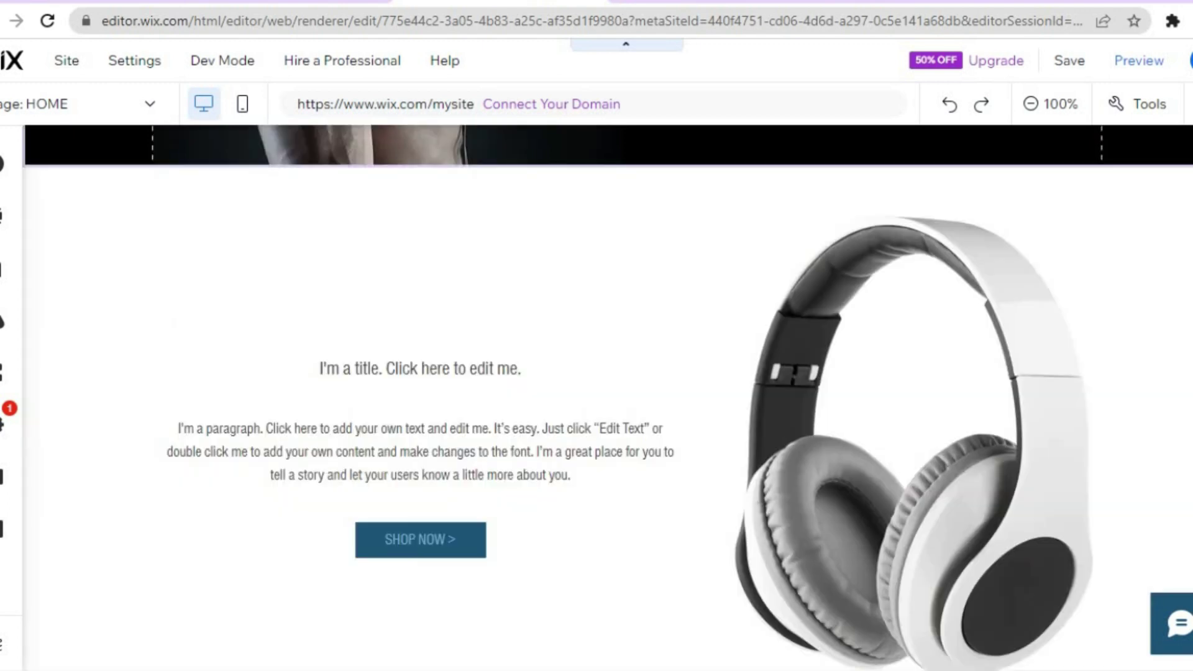
pyautogui.scroll(-3, 606, 398)
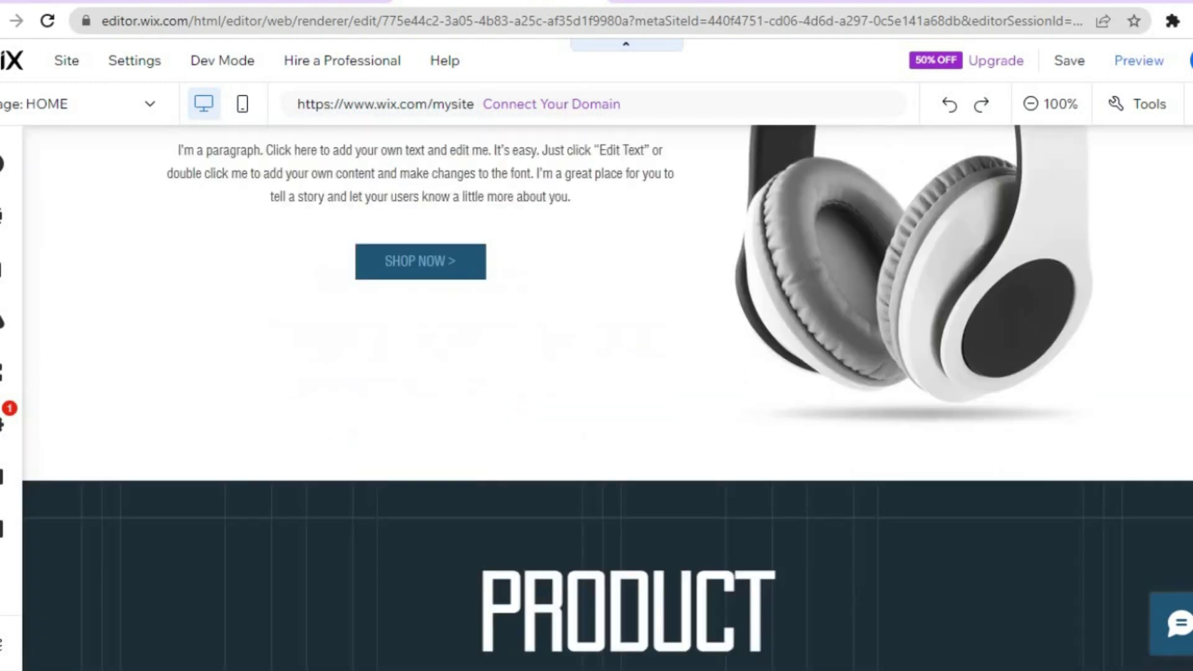
pyautogui.scroll(1, 607, 398)
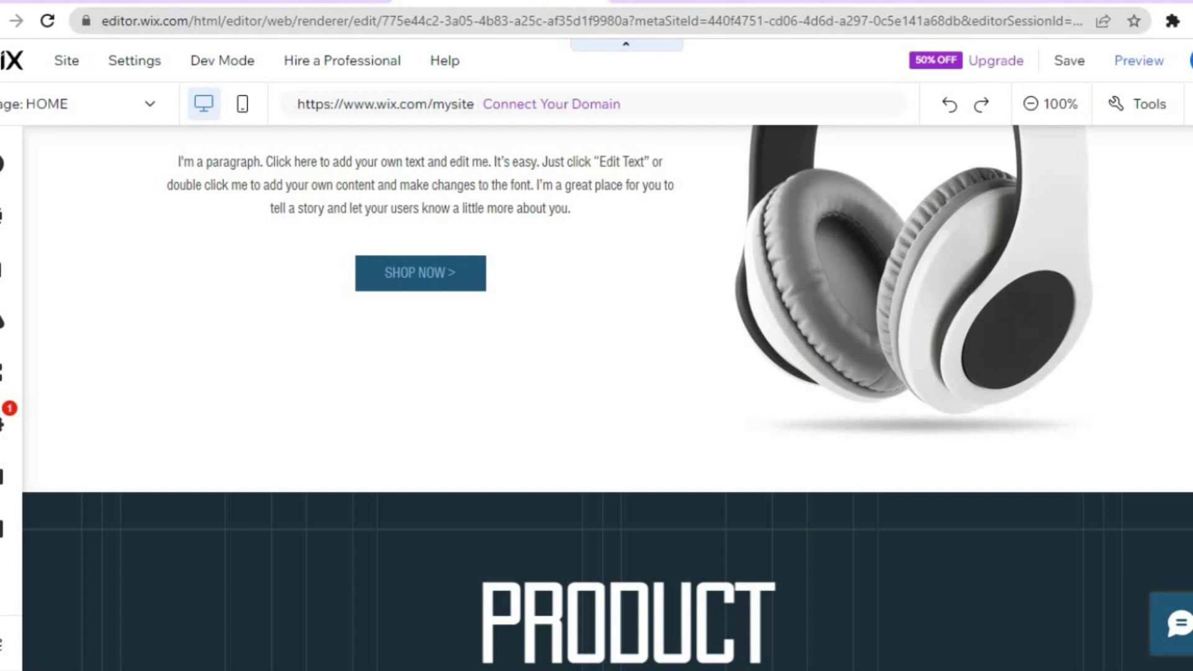
# Show the PRODUCTS page with its 'OUR PRODUCTS' heading on the canvas.
pyautogui.scroll(12, 593, 261)
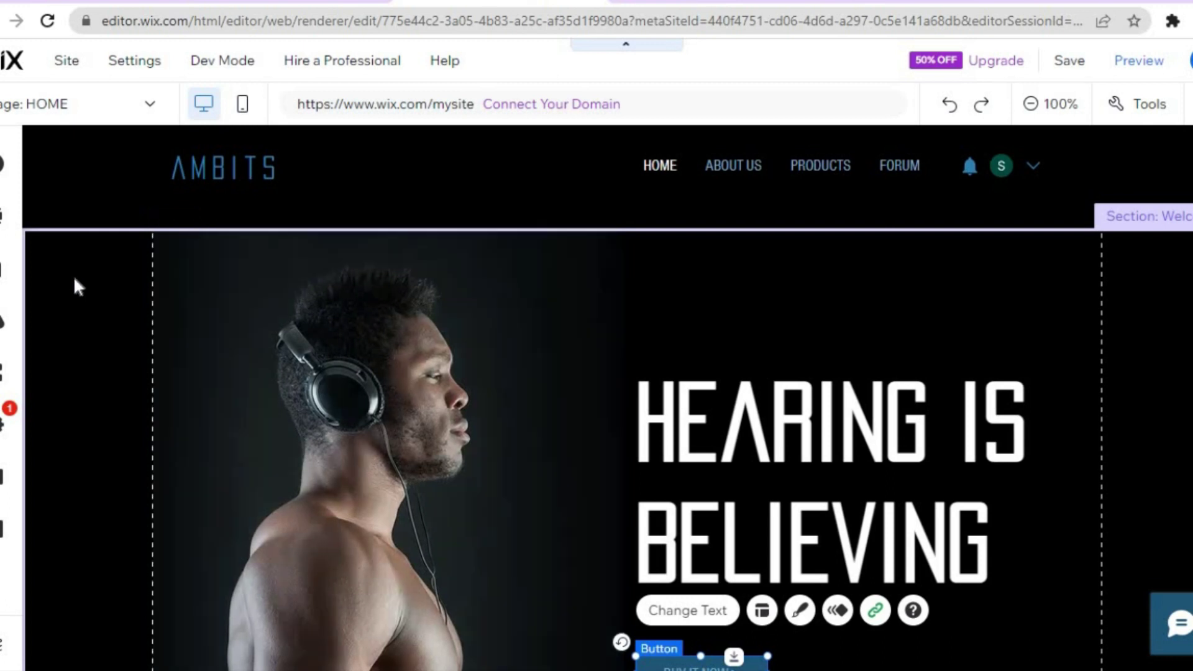
pyautogui.click(11, 275)
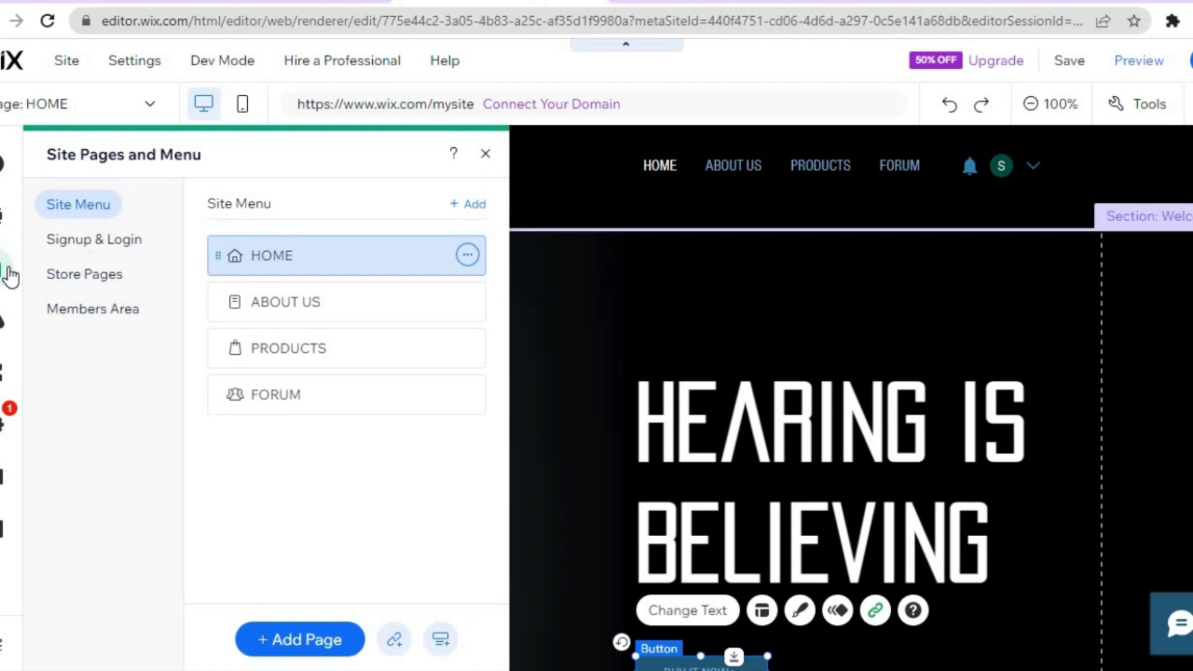
pyautogui.click(301, 349)
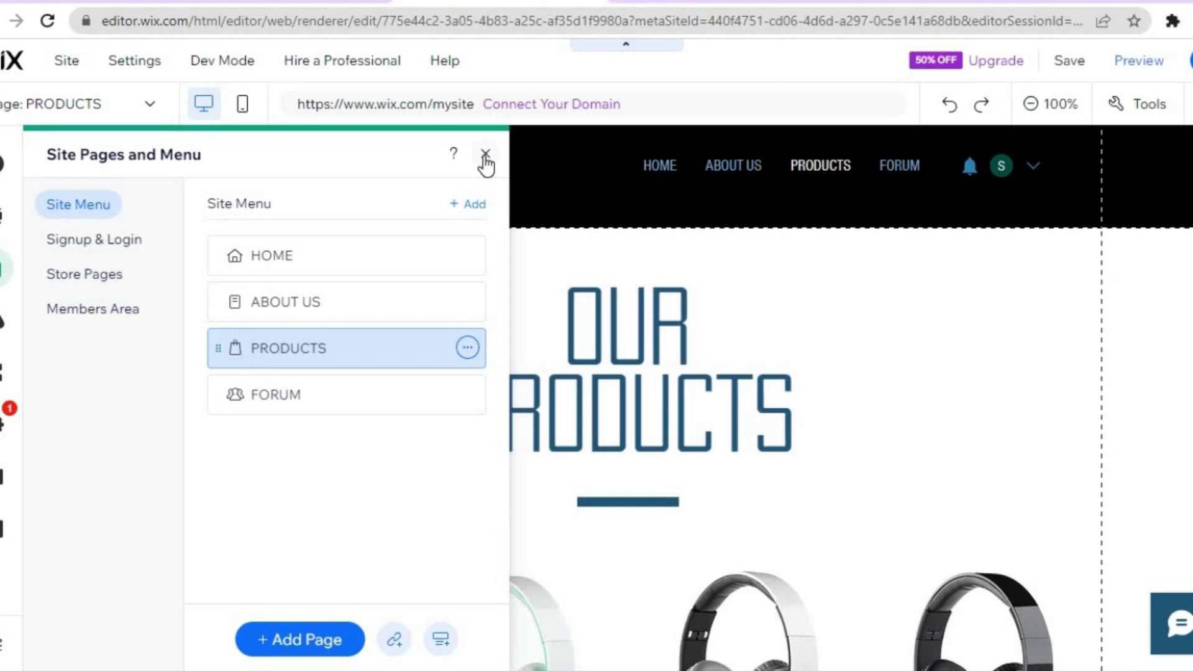
pyautogui.click(486, 156)
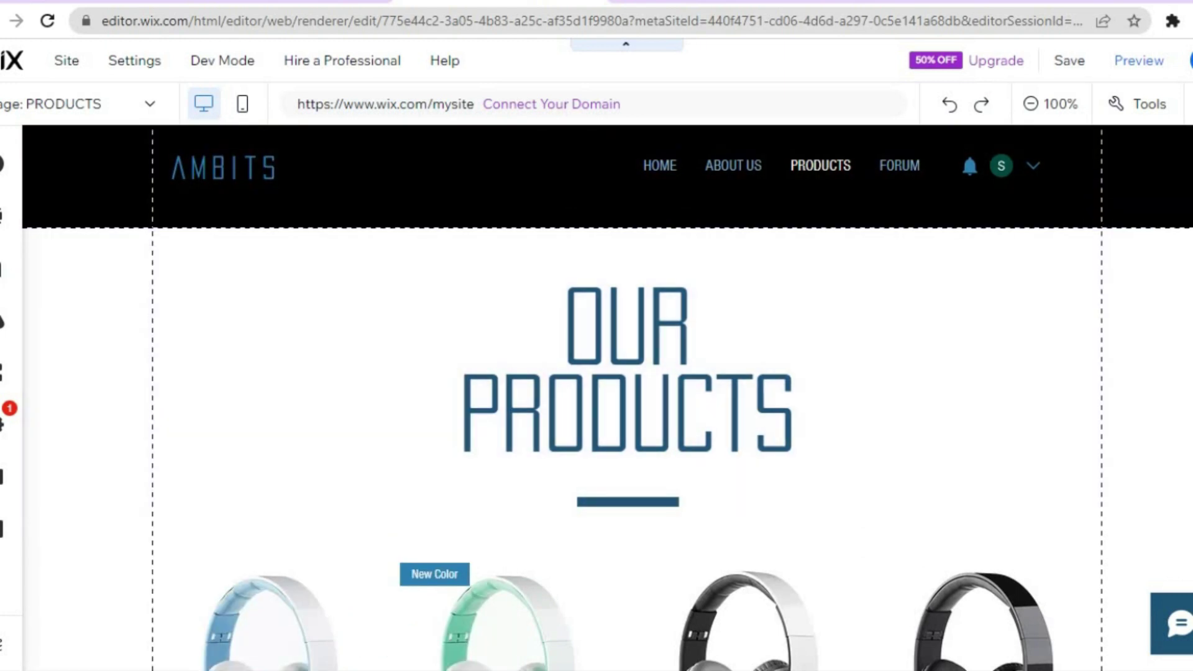
# Open Manage Products from the gallery to list the four headphone products and prices.
pyautogui.scroll(-4, 606, 398)
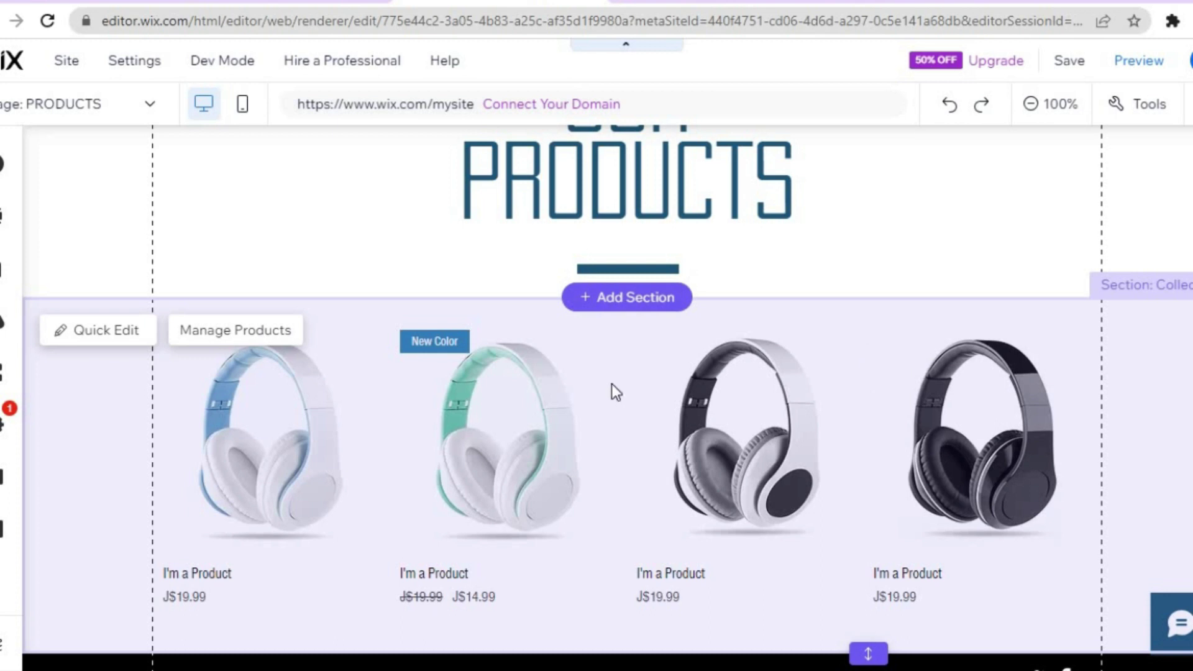
pyautogui.click(241, 330)
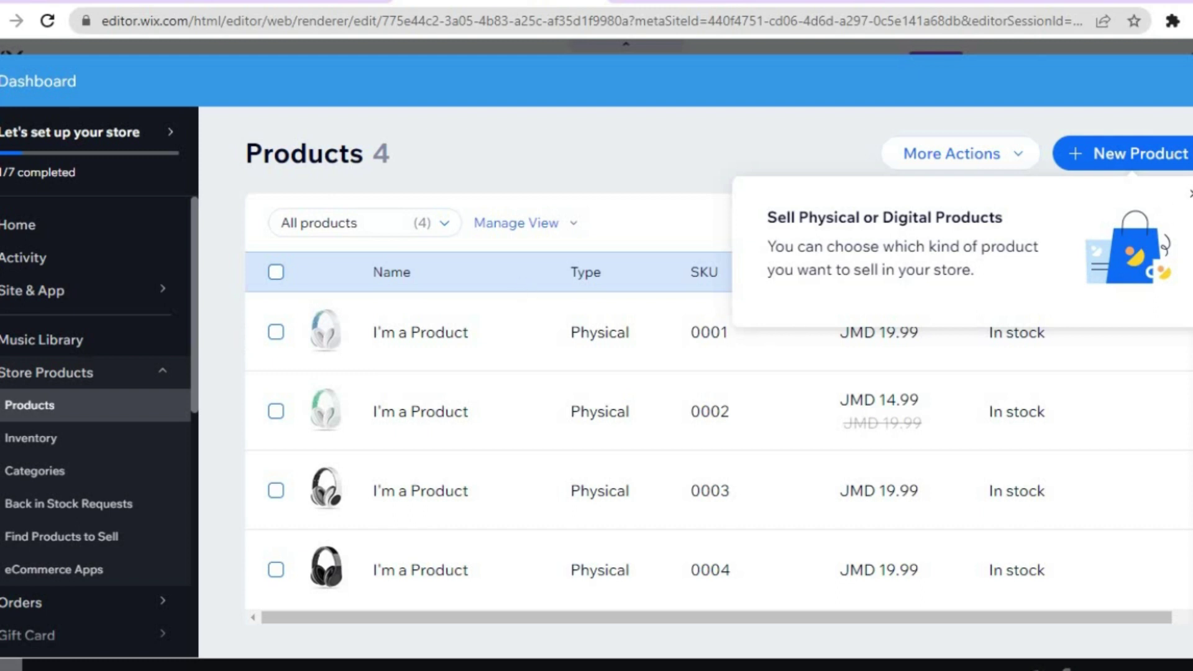
# Create a new Digital file product, leaving a blank 'Untitled Product' form.
pyautogui.click(1171, 158)
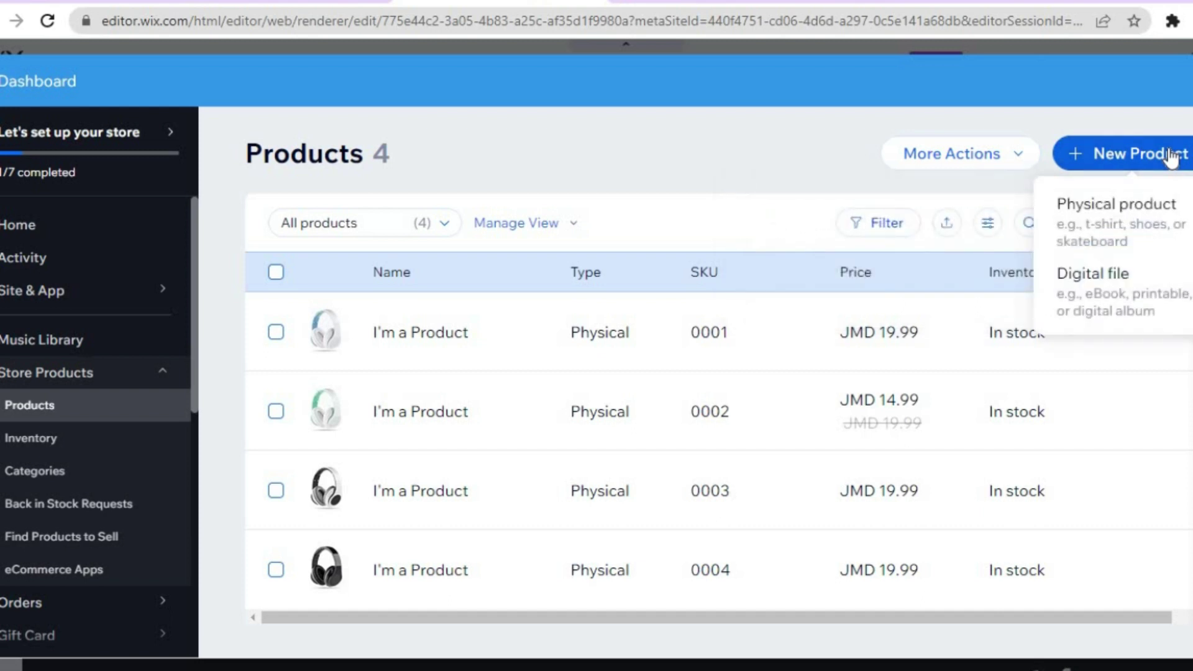
pyautogui.click(1146, 291)
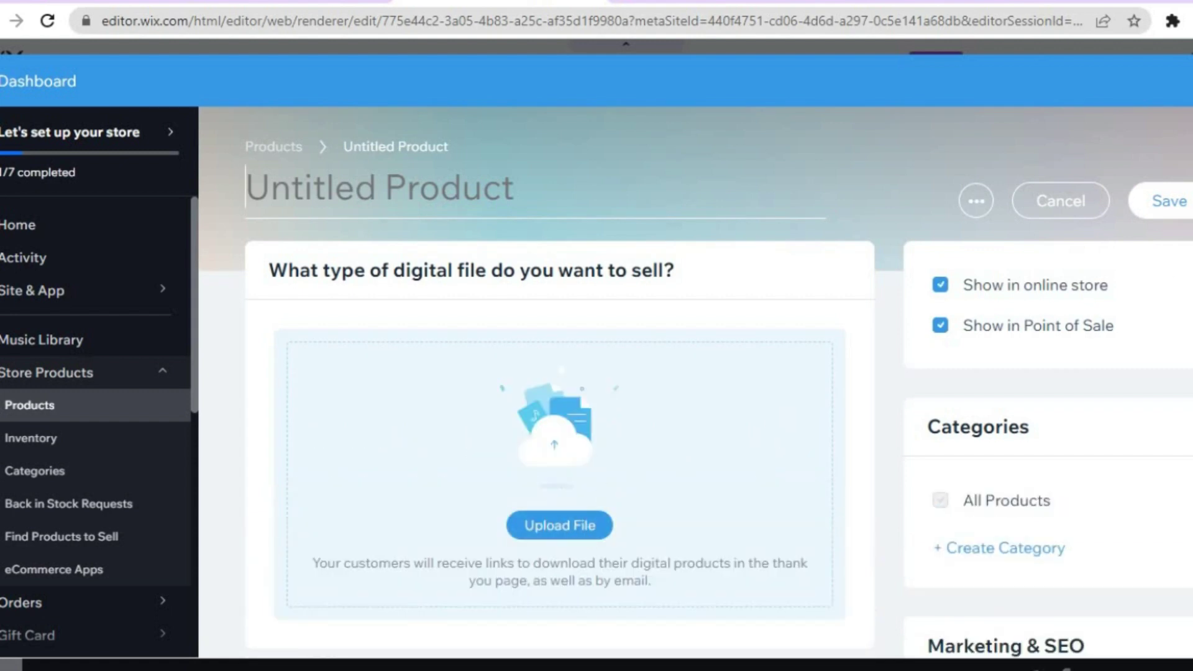
# Look over the product's name and price fields, then exit unsaved to the PRODUCTS page.
pyautogui.scroll(-5, 559, 404)
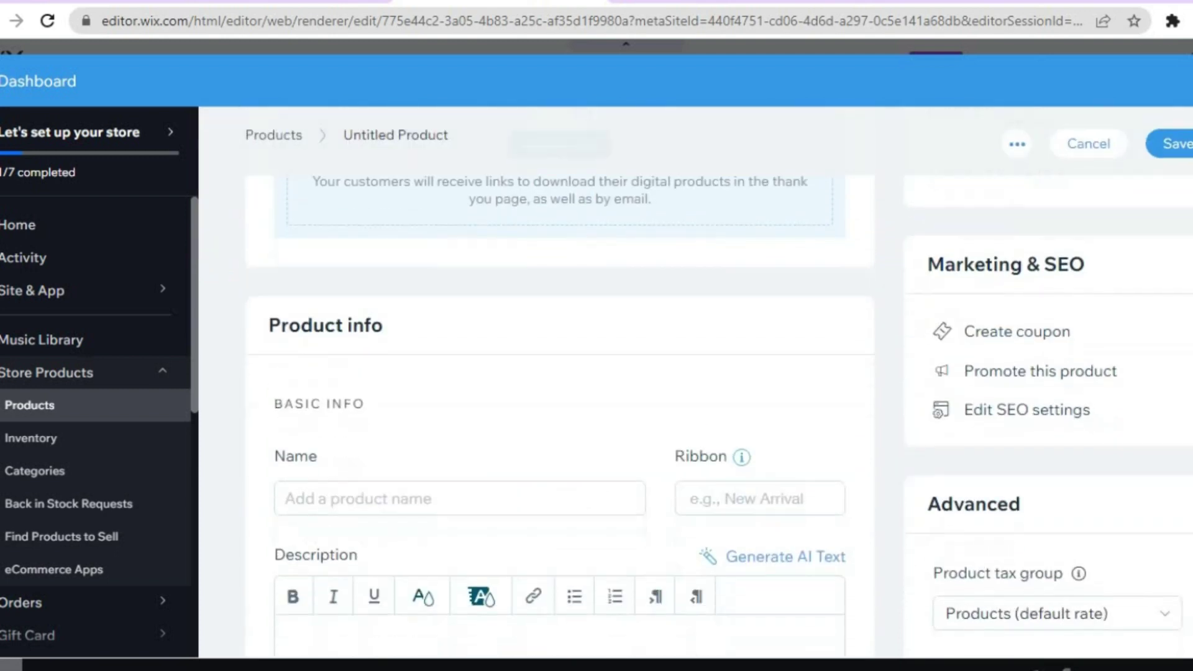
pyautogui.click(524, 504)
pyautogui.scroll(-8, 560, 416)
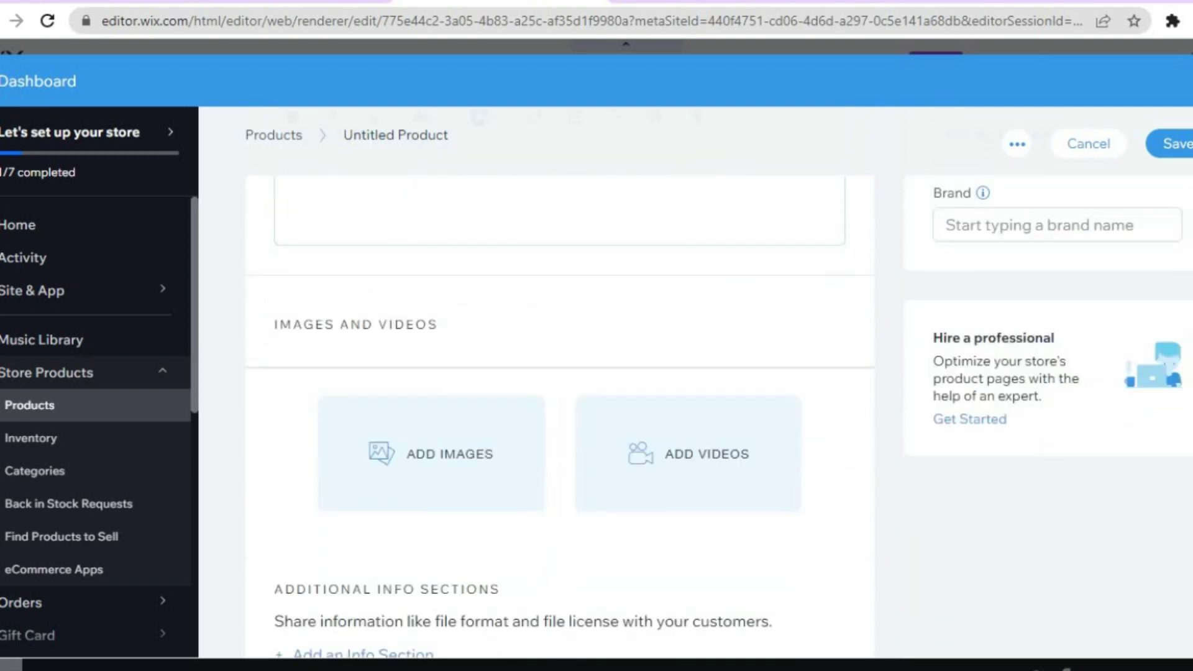
pyautogui.scroll(-7, 559, 416)
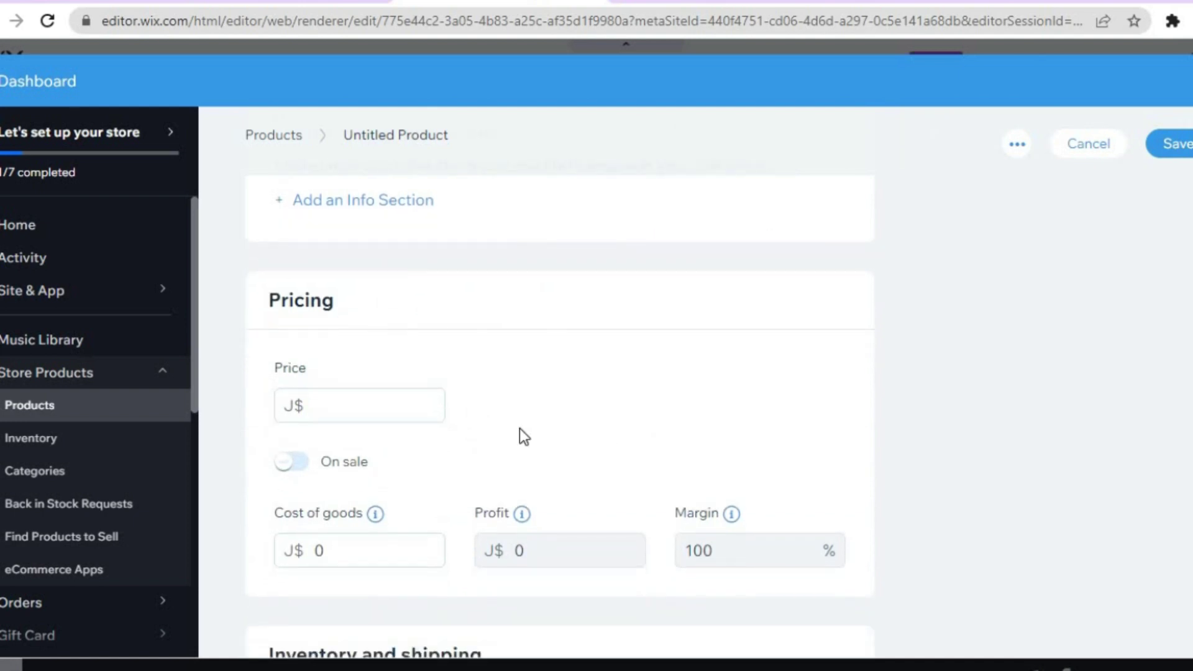
pyautogui.click(374, 418)
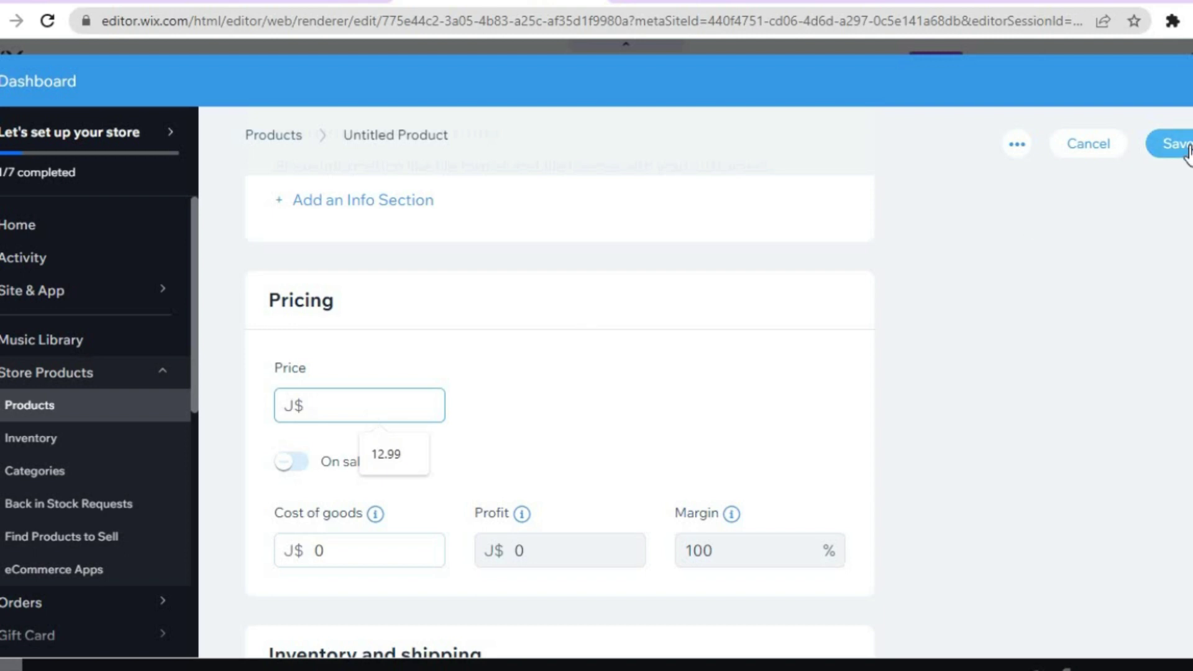
pyautogui.click(77, 353)
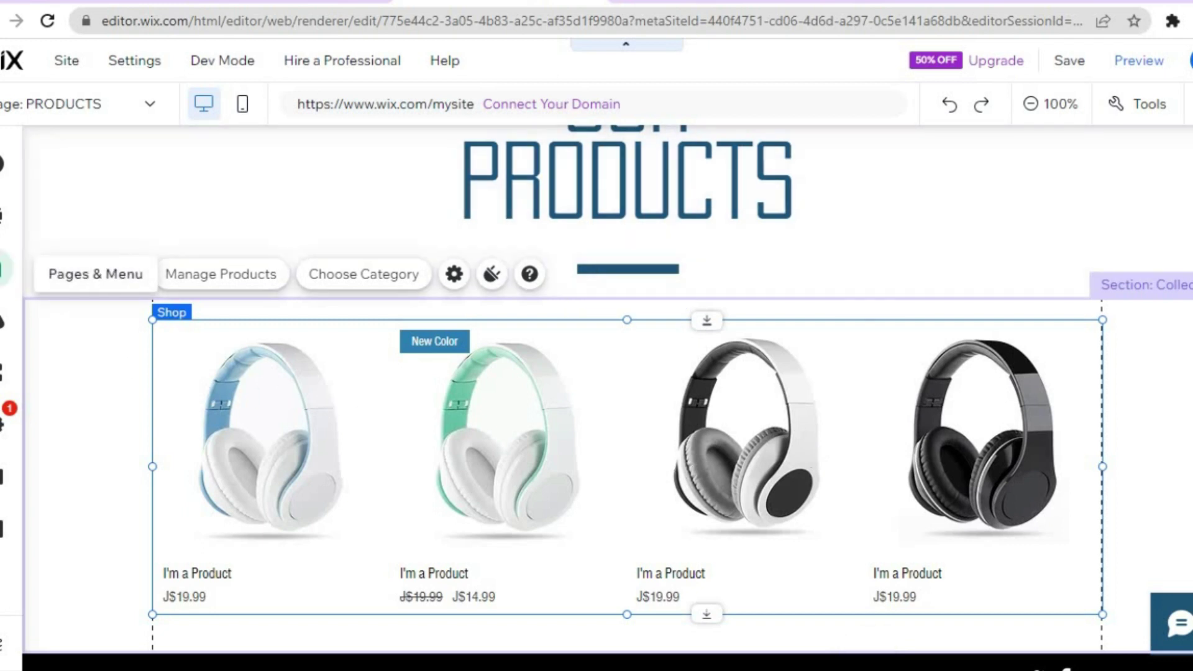
# Show the Store Pages' Cart Page with its empty 'My cart' layout.
pyautogui.click(5, 269)
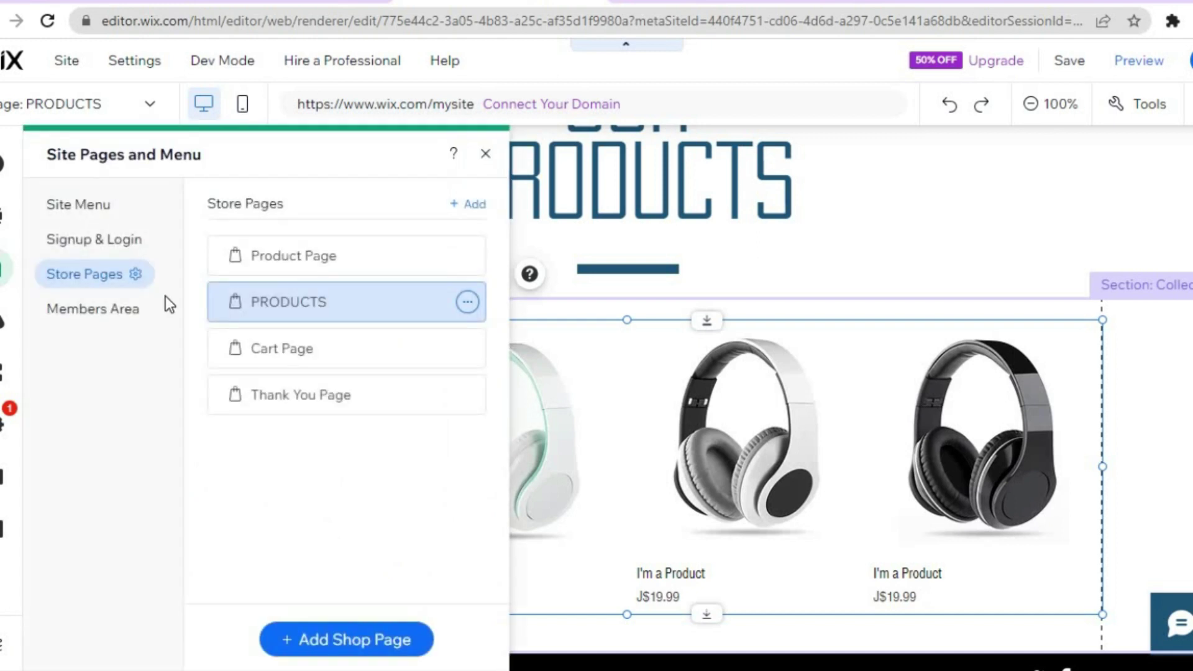
pyautogui.click(281, 357)
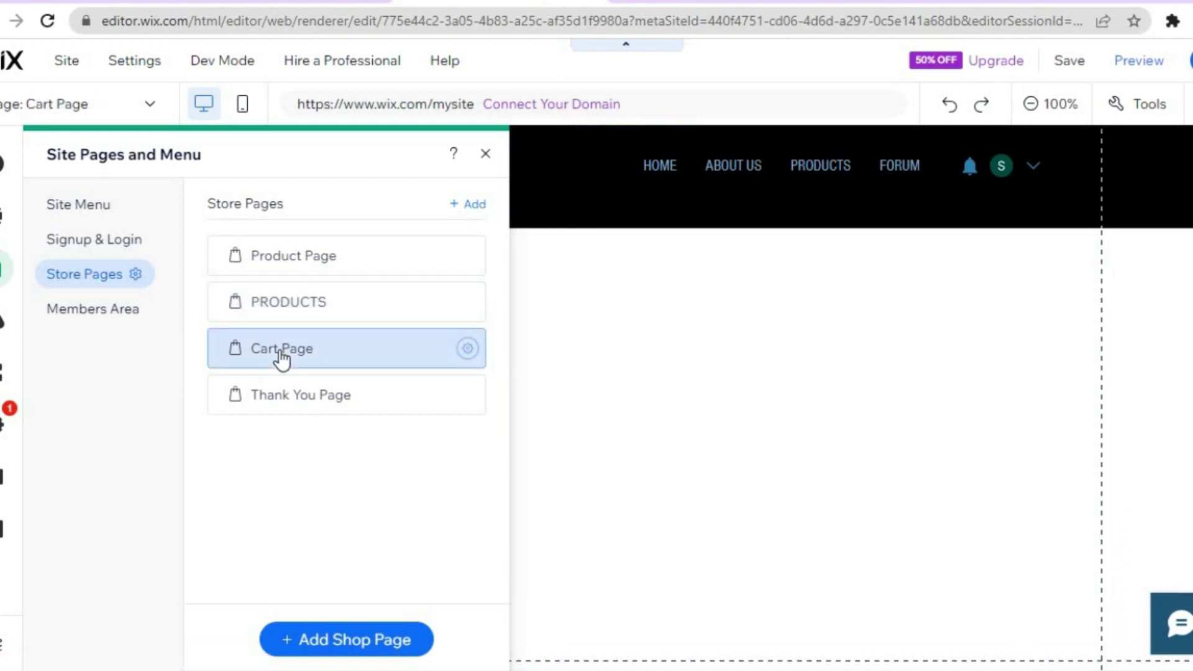
pyautogui.click(484, 158)
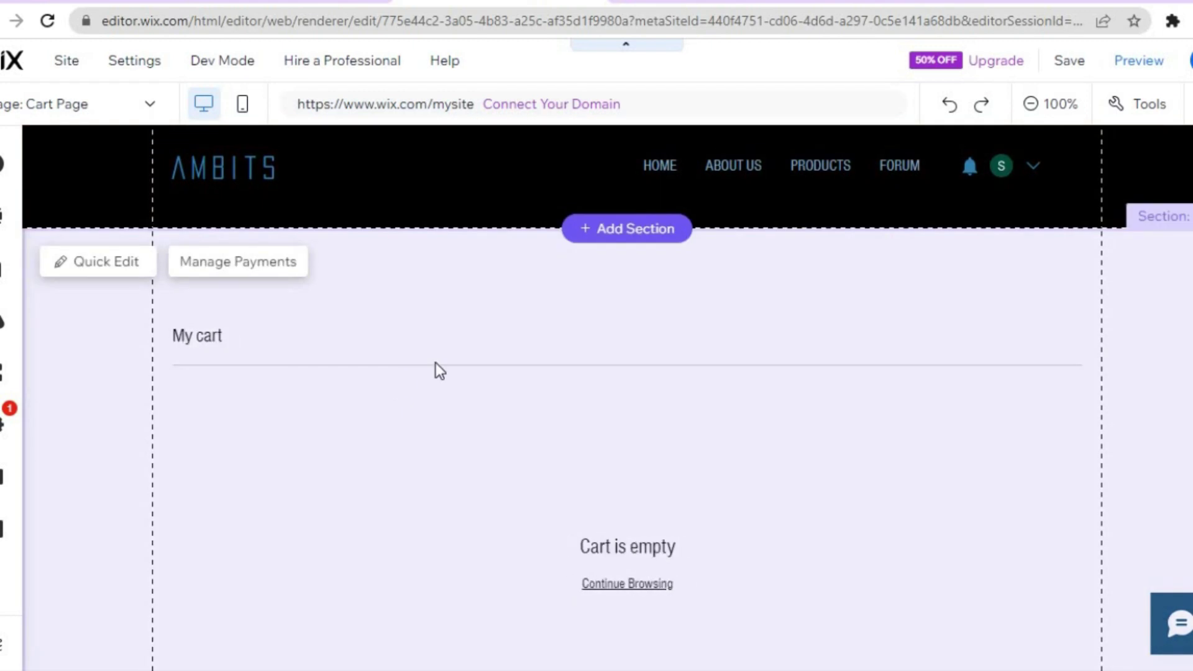
pyautogui.click(240, 266)
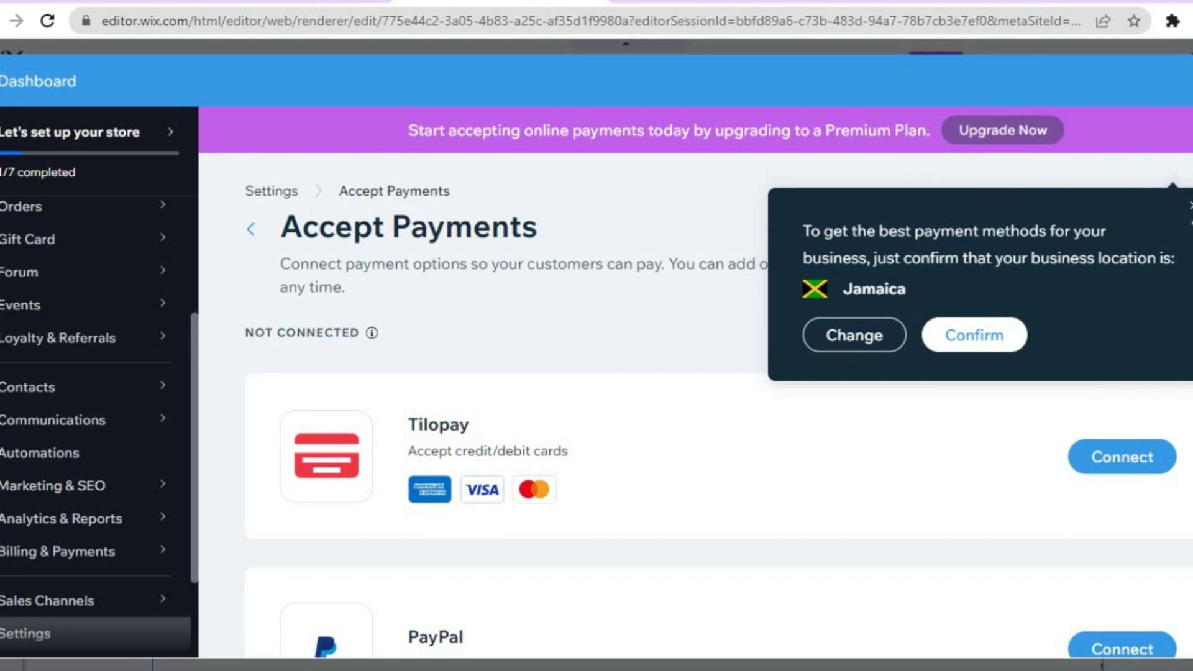
pyautogui.click(1188, 206)
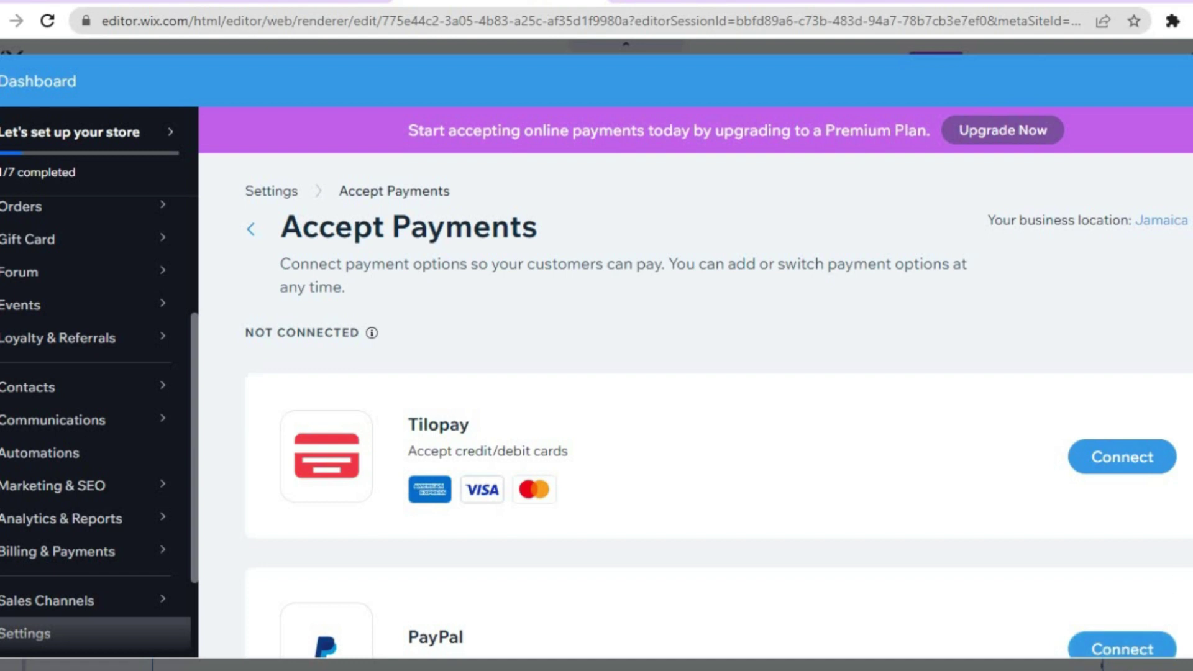
pyautogui.scroll(-5, 1097, 644)
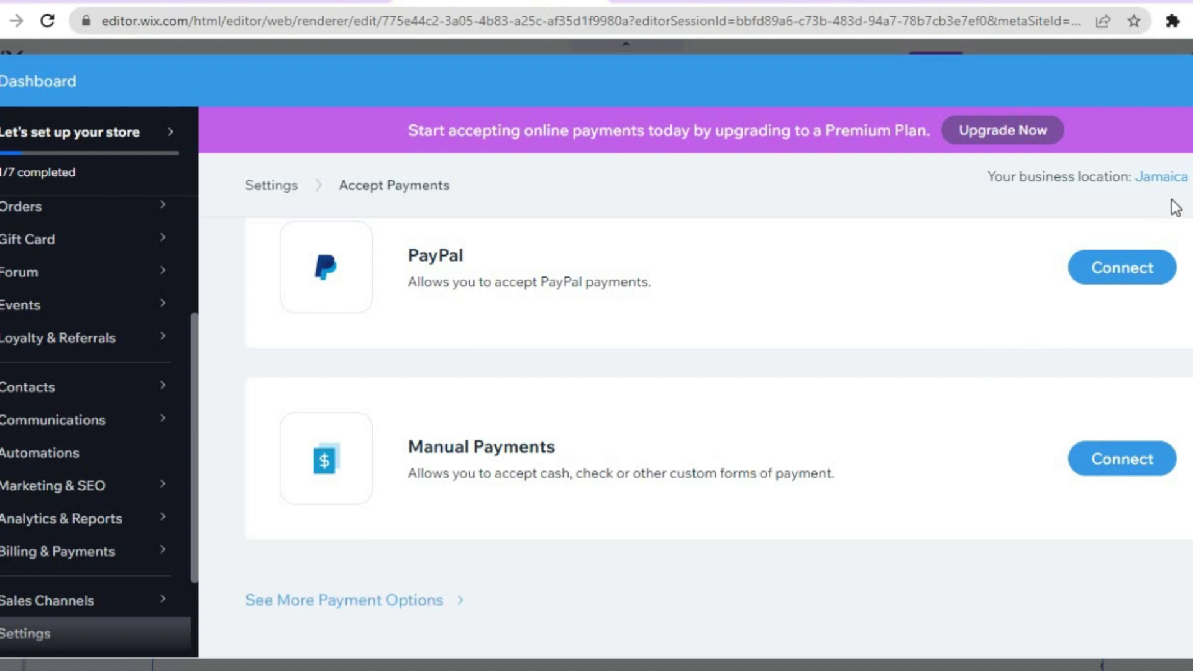
pyautogui.click(1191, 81)
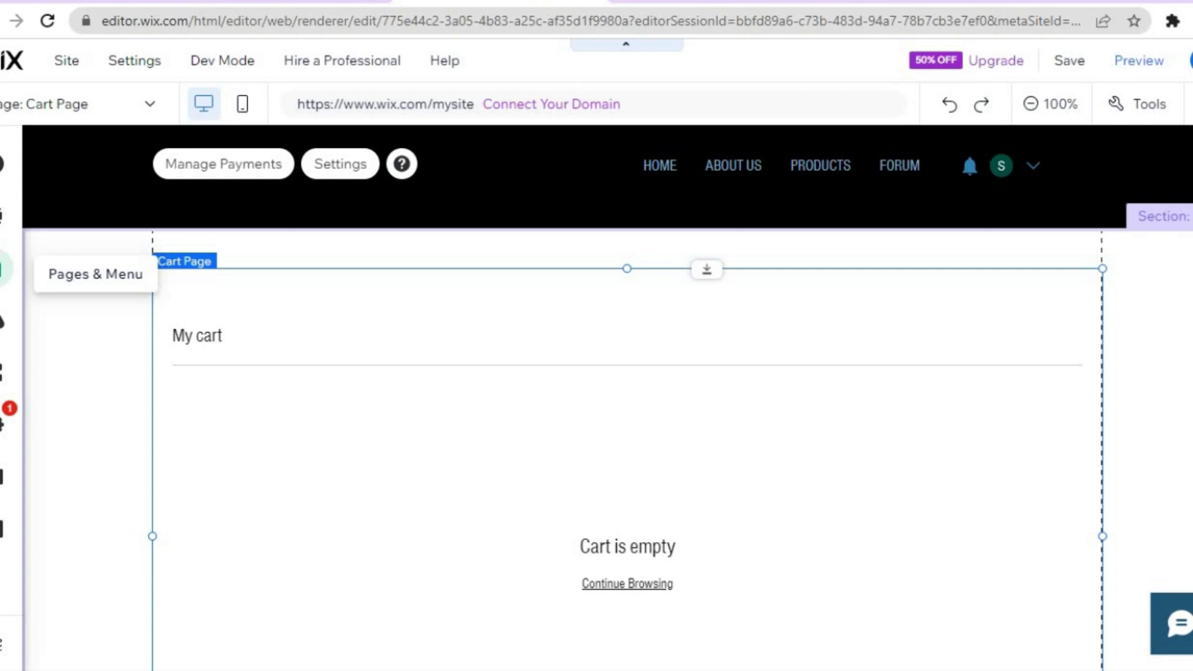
# Open the Thank You Page from Store Pages to view its order confirmation layout.
pyautogui.click(5, 269)
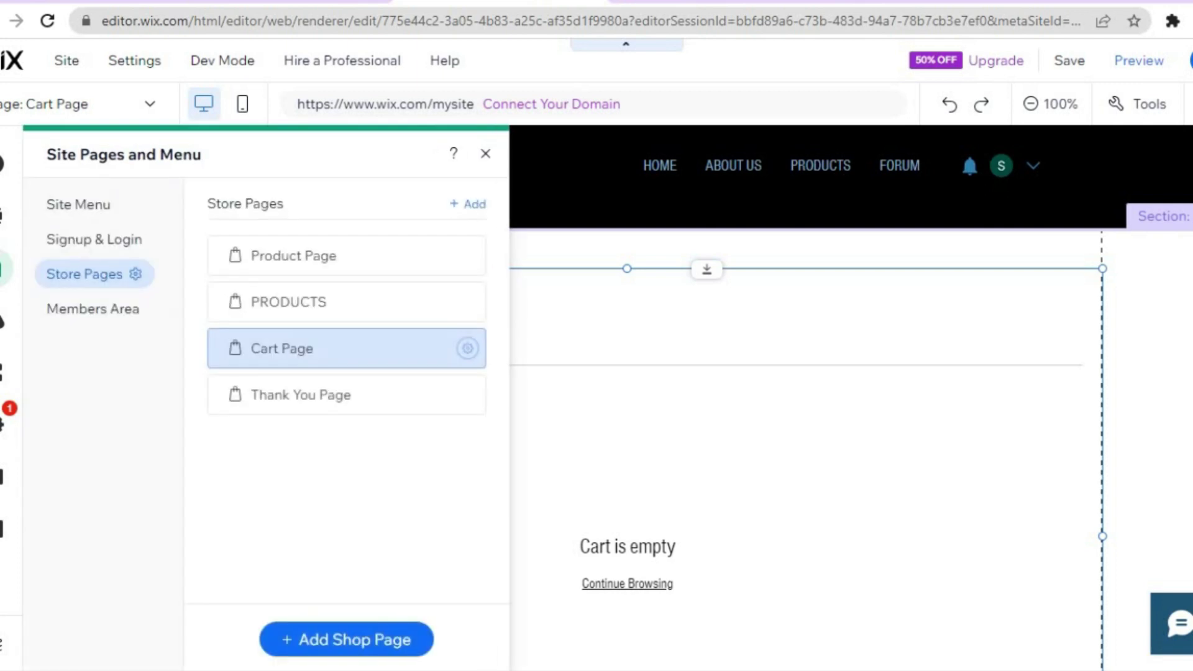
pyautogui.click(295, 394)
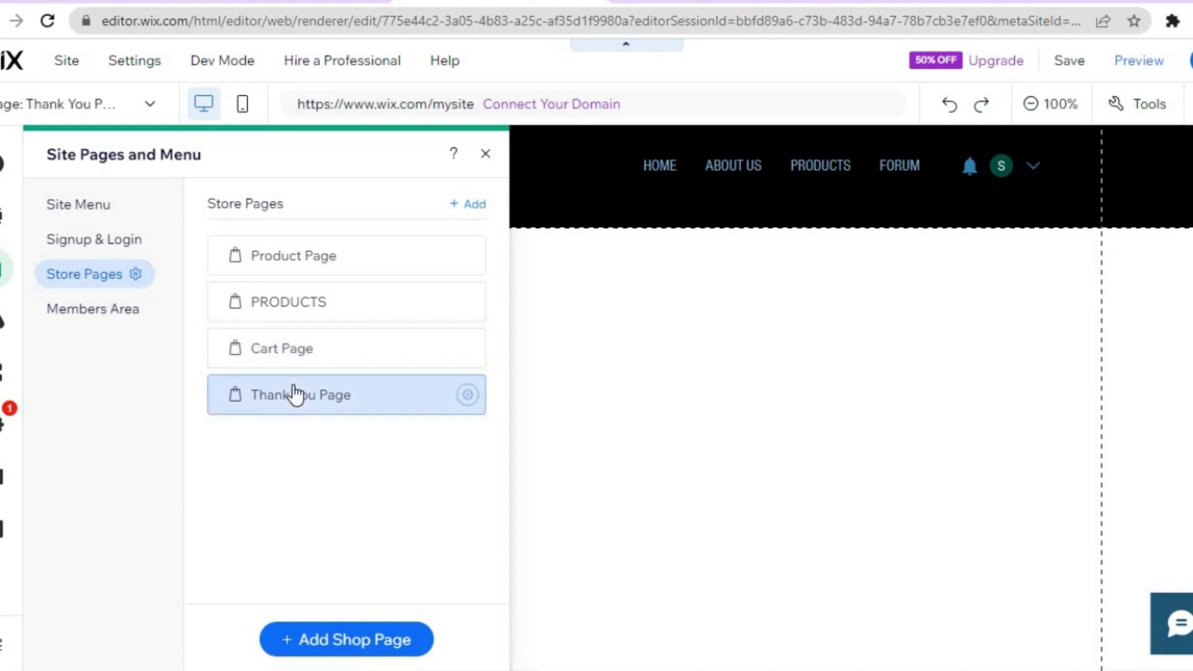
pyautogui.click(484, 156)
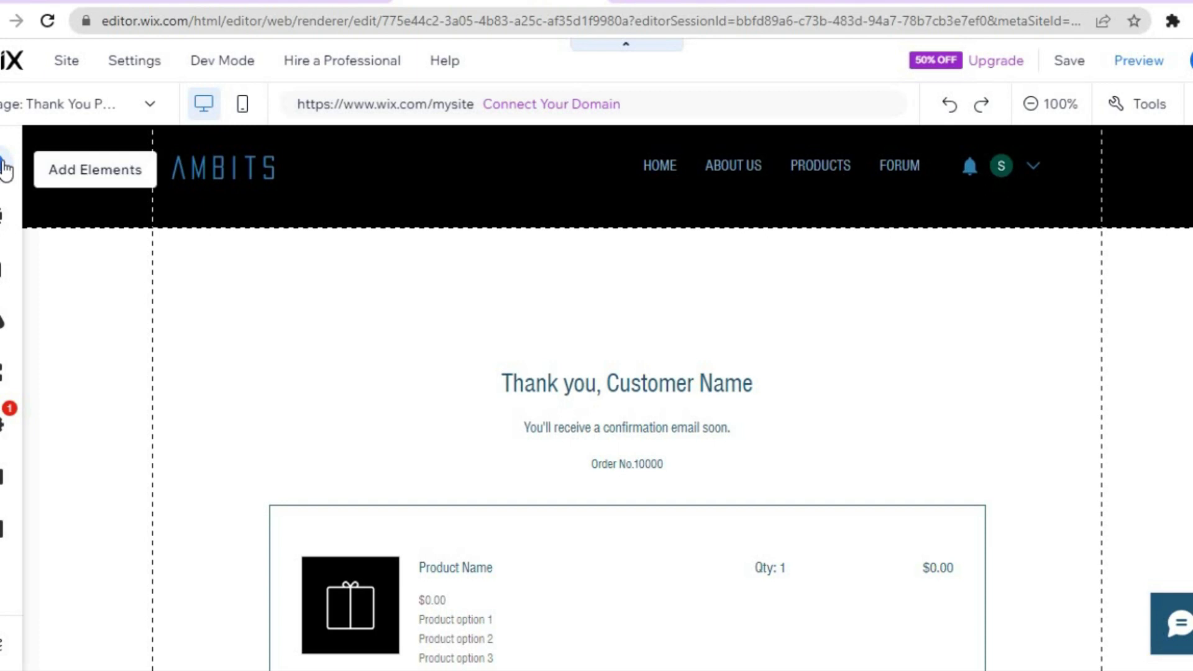
pyautogui.click(7, 168)
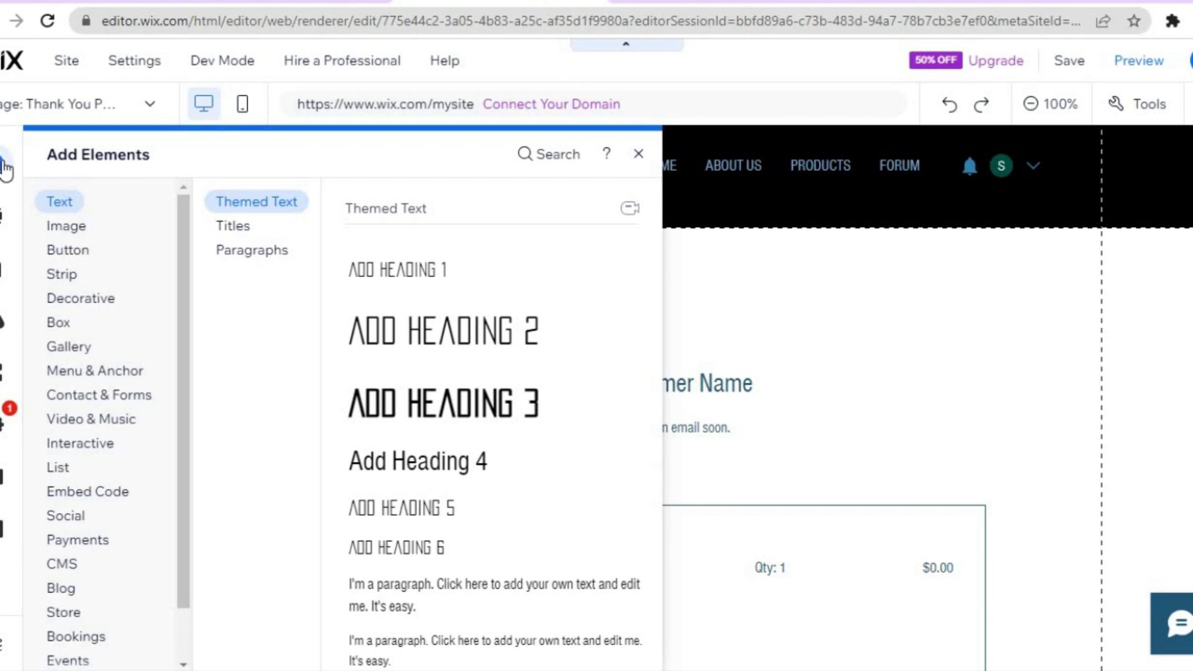
pyautogui.click(85, 227)
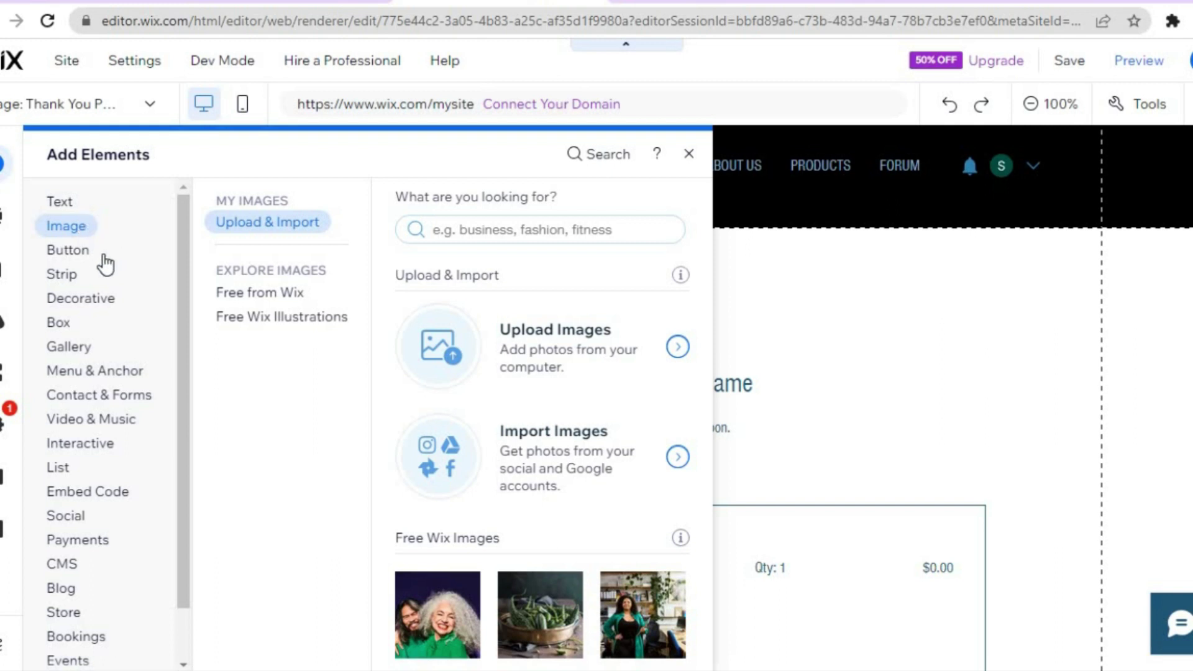
pyautogui.click(118, 371)
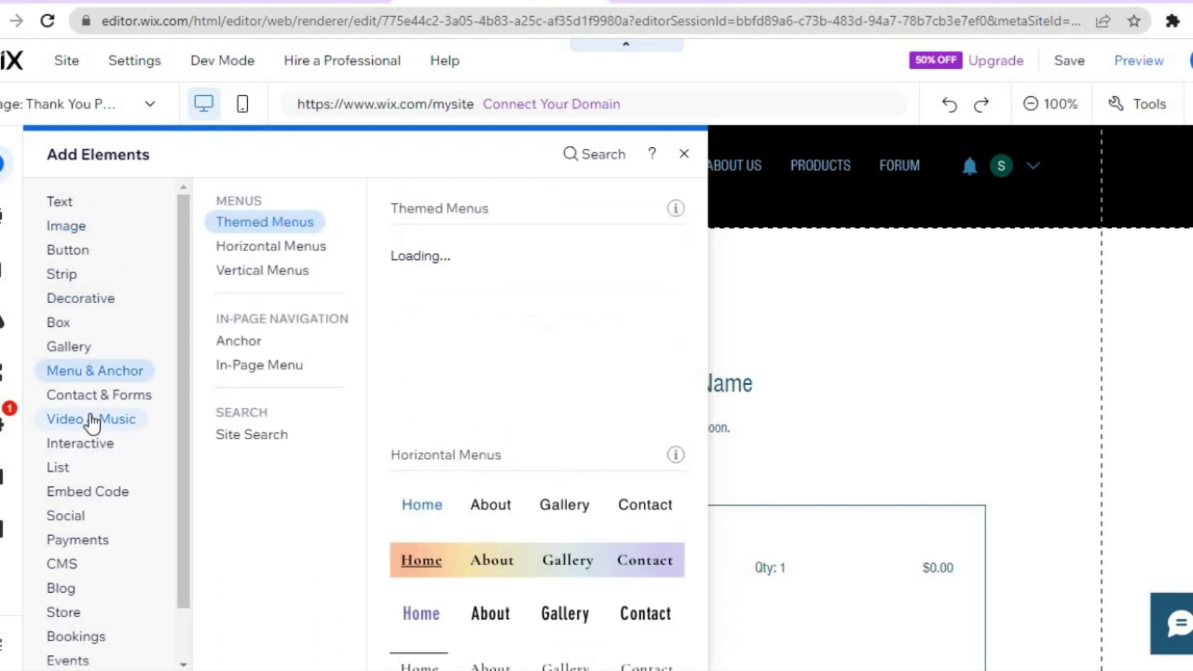
pyautogui.click(90, 421)
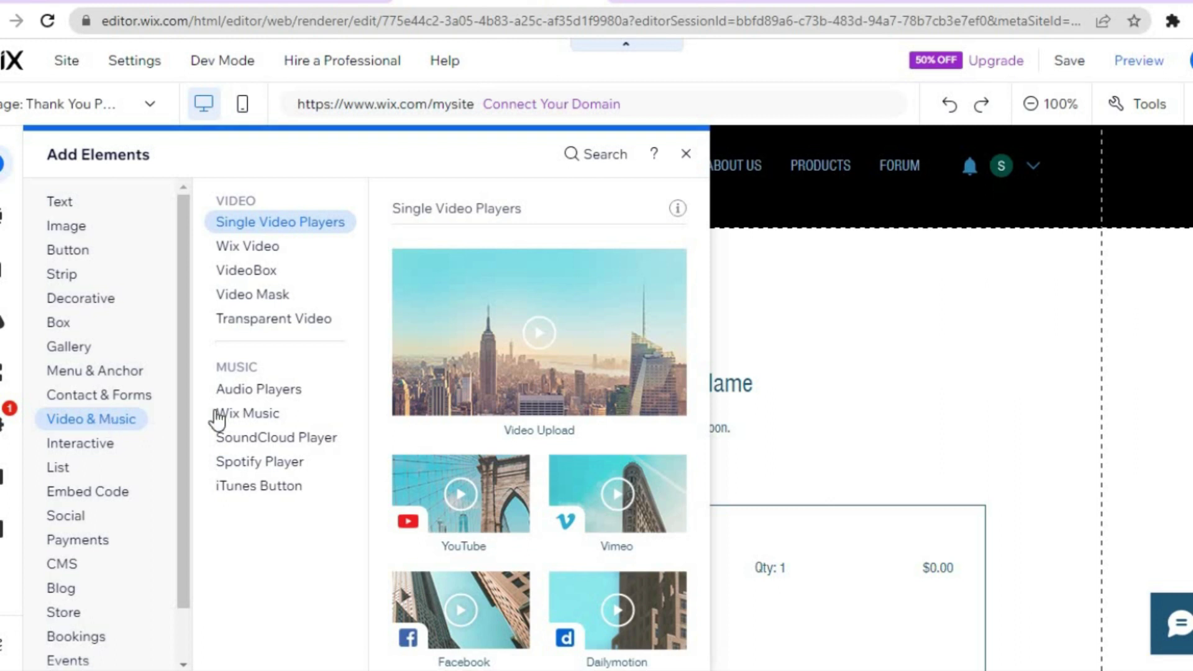
pyautogui.click(251, 395)
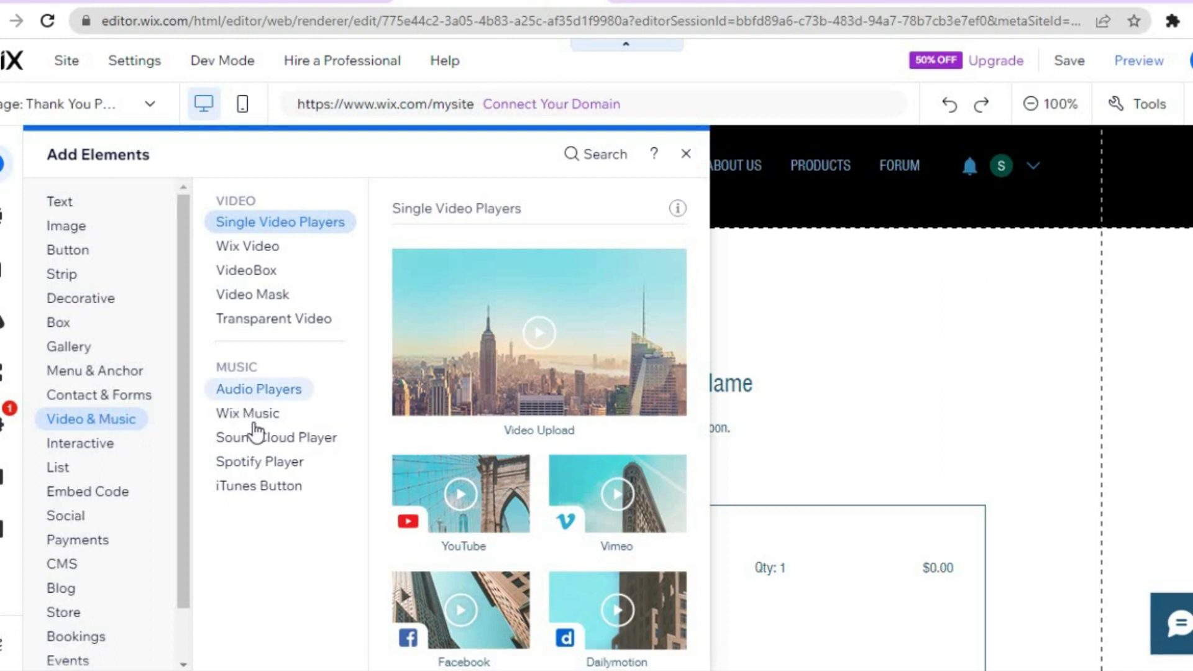
pyautogui.click(115, 441)
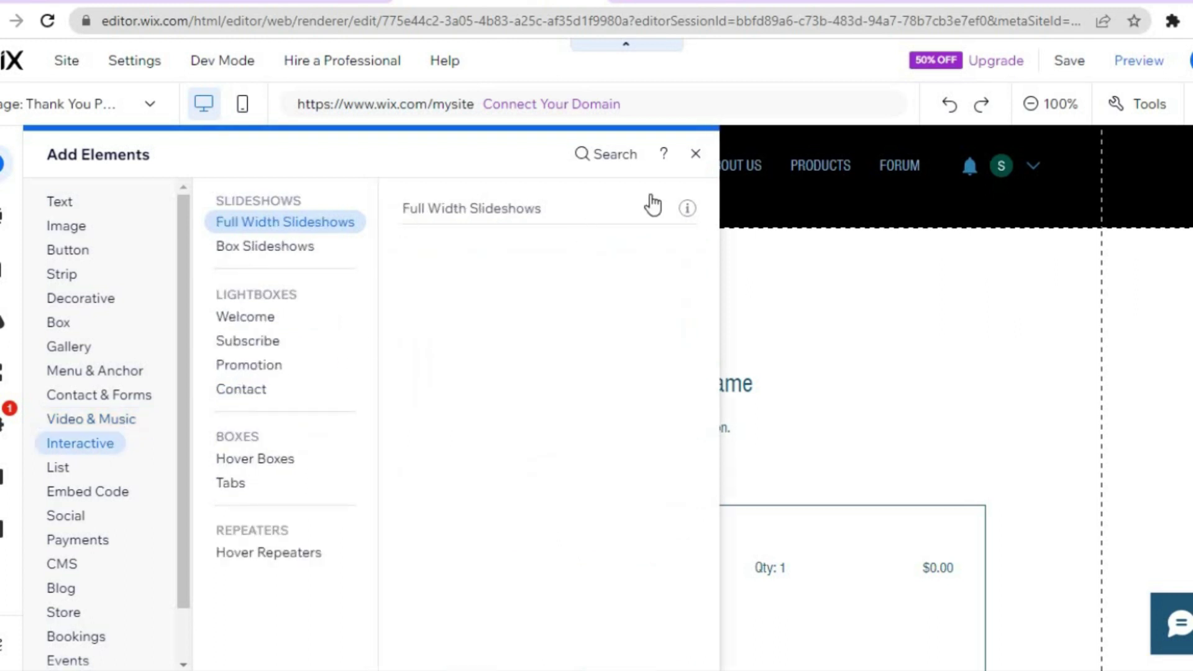
pyautogui.click(697, 155)
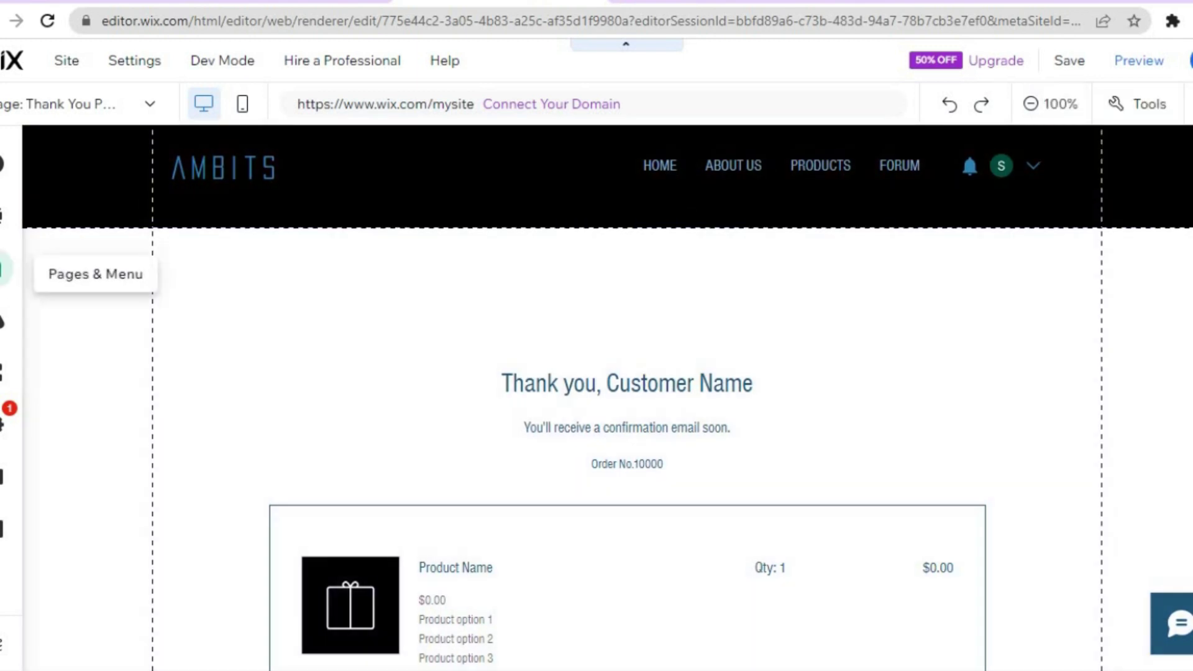
# Open the Product Page from Store Pages, showing the 'I'm a Product' headphones at J$14.99.
pyautogui.click(5, 269)
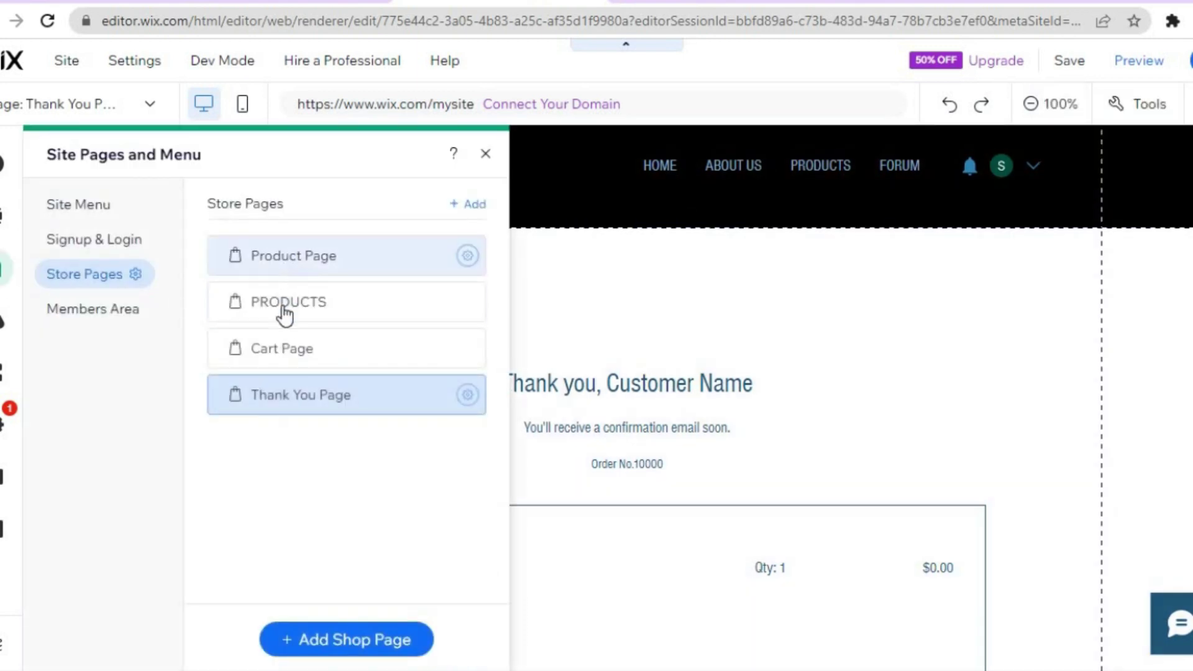
pyautogui.click(303, 261)
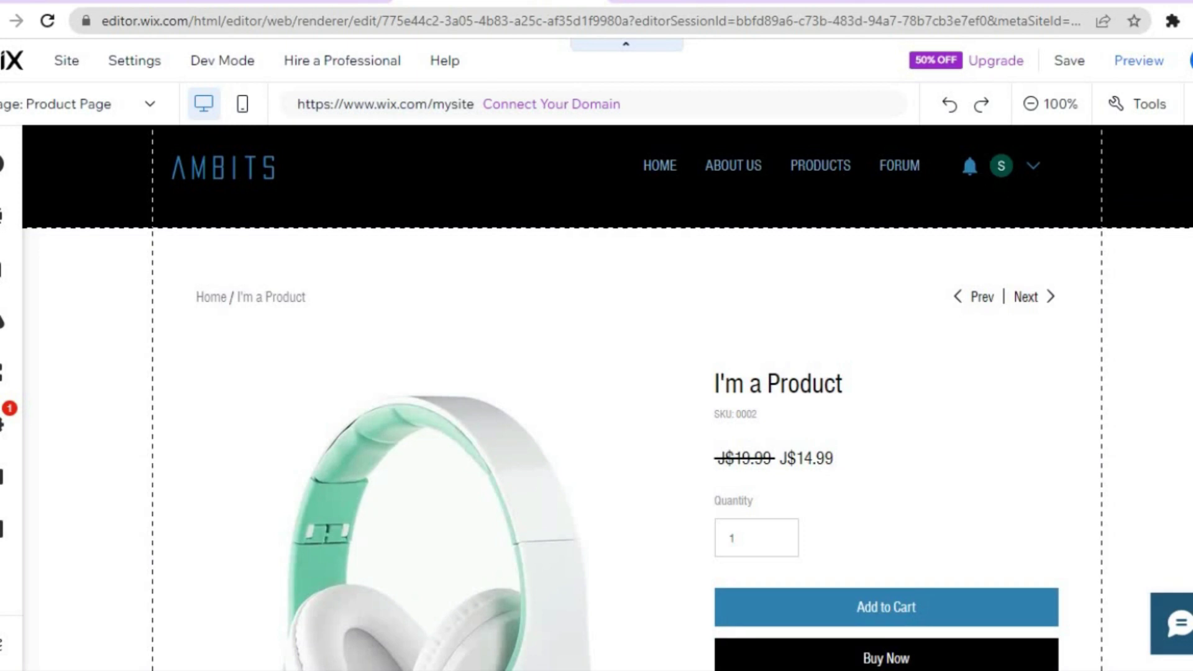
pyautogui.scroll(-3, 621, 397)
pyautogui.scroll(3, 621, 398)
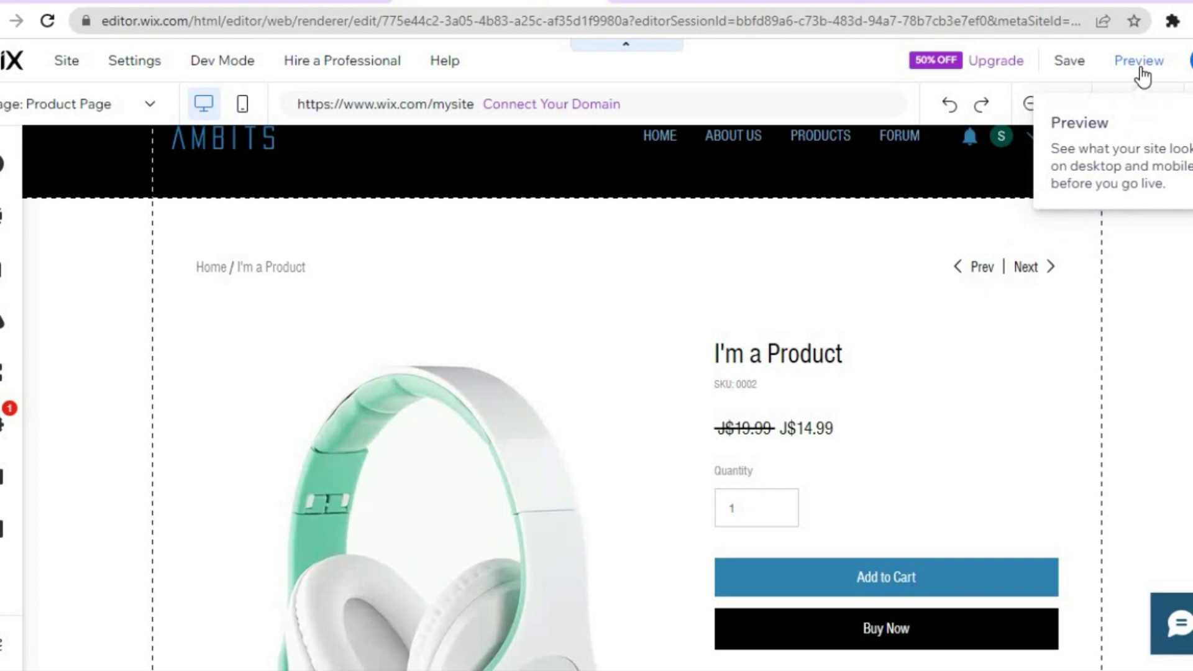
# Preview the Product Page, checking Add to Cart, Buy Now and the Shipping policy section.
pyautogui.click(1141, 62)
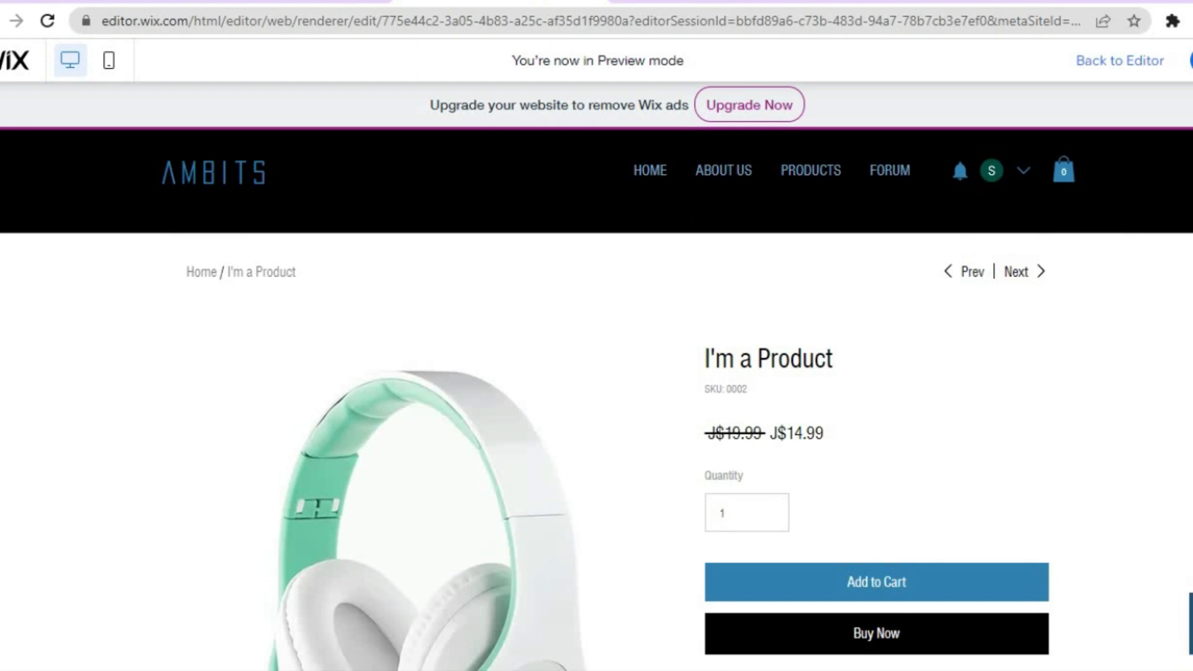
pyautogui.scroll(-8, 597, 436)
pyautogui.scroll(5, 596, 435)
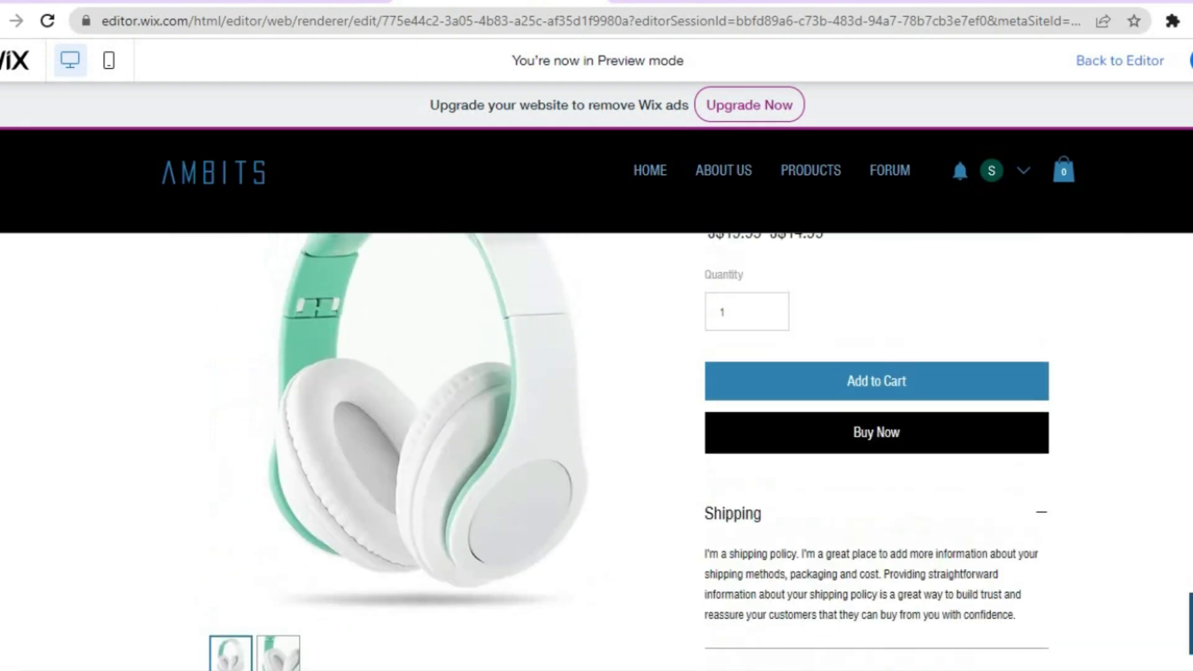